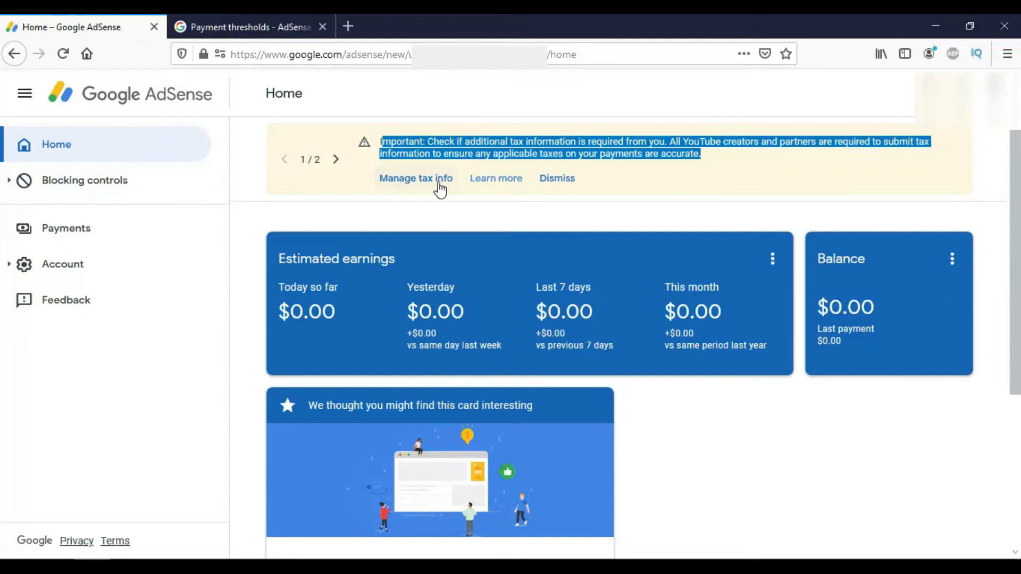
Step: Open the Learn more article from the tax information notice and read how to submit tax information to Google
{"action": "left_click", "coordinate": [477, 180]}
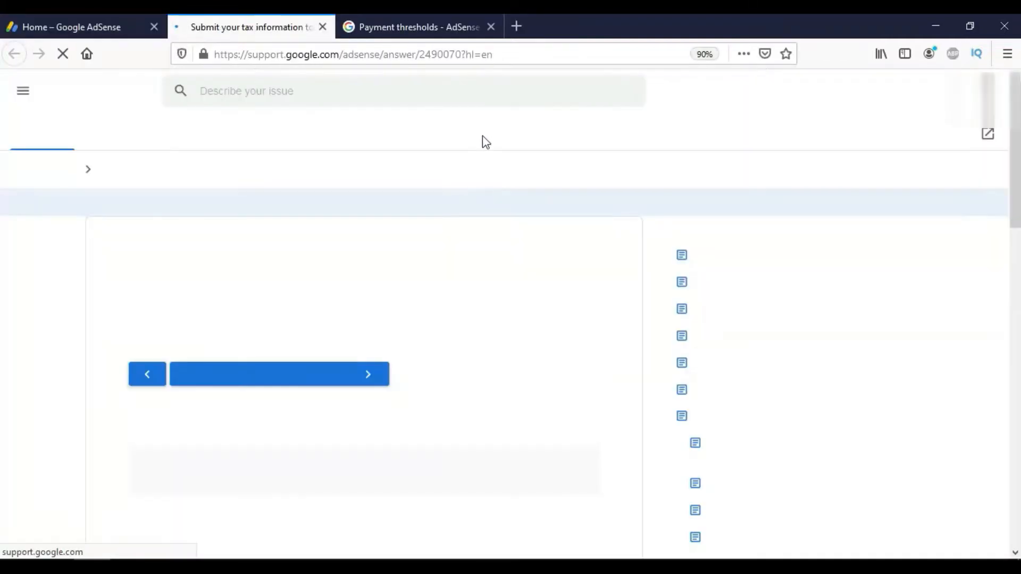
{"action": "scroll", "coordinate": [459, 277], "scroll_direction": "down", "scroll_amount": 7}
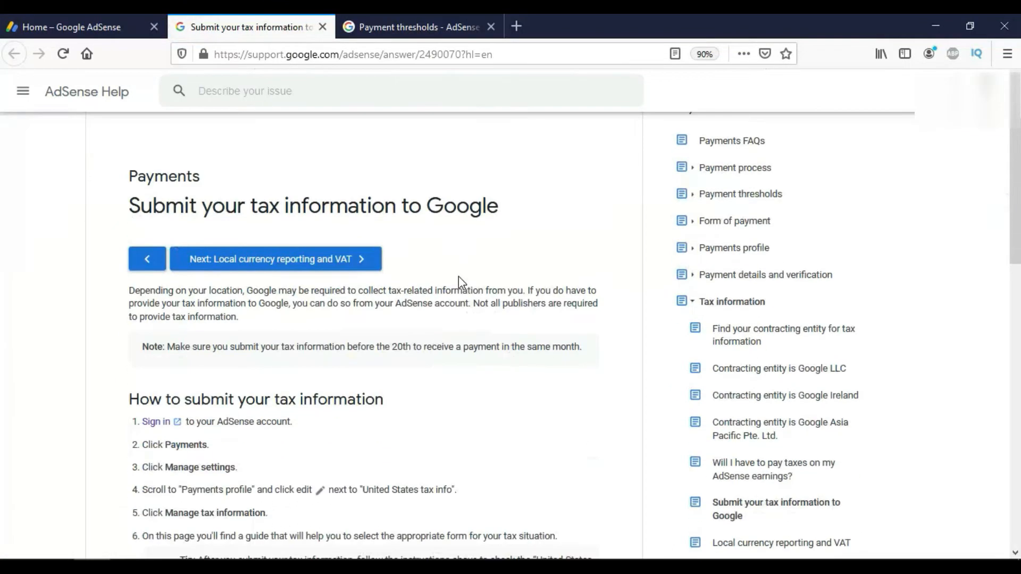
{"action": "scroll", "coordinate": [459, 276], "scroll_direction": "down", "scroll_amount": 6}
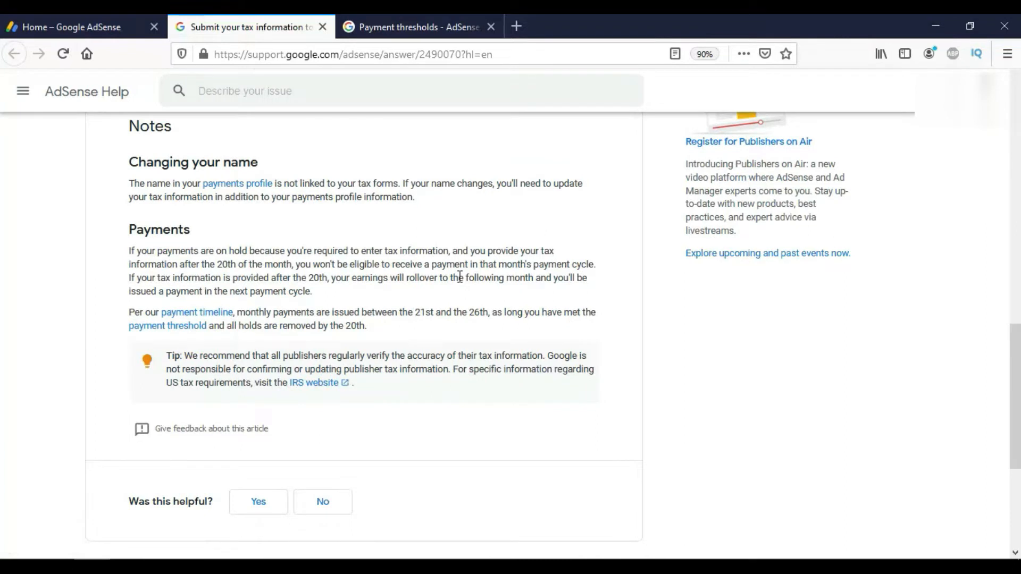
{"action": "scroll", "coordinate": [458, 276], "scroll_direction": "up", "scroll_amount": 7}
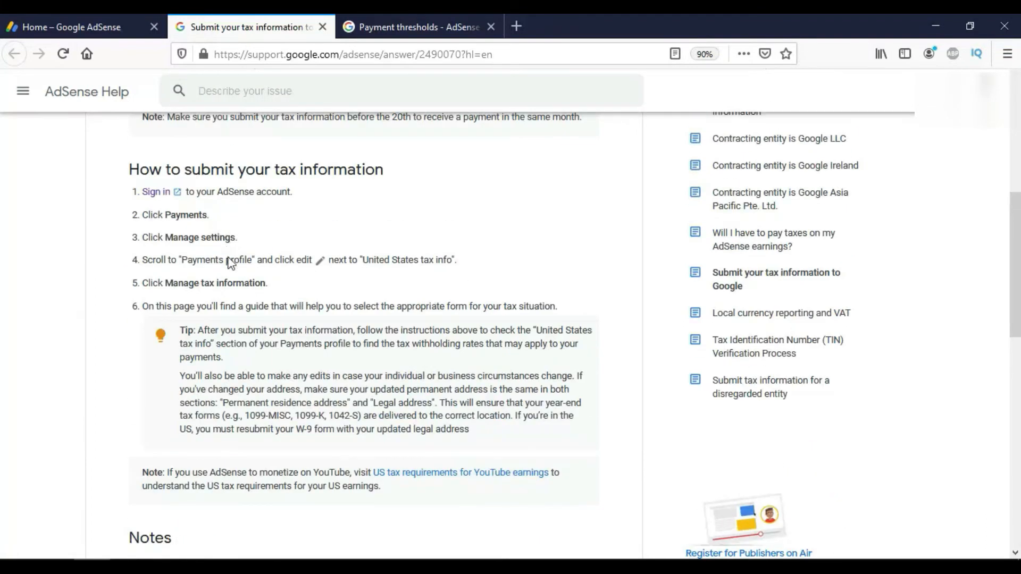
{"action": "scroll", "coordinate": [229, 263], "scroll_direction": "down", "scroll_amount": 1}
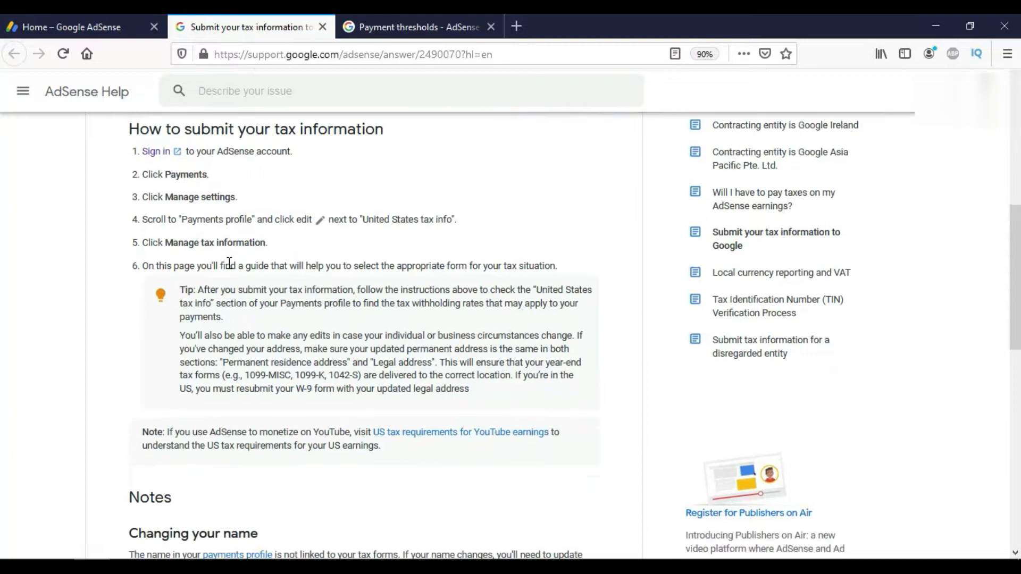
{"action": "scroll", "coordinate": [228, 263], "scroll_direction": "down", "scroll_amount": 2}
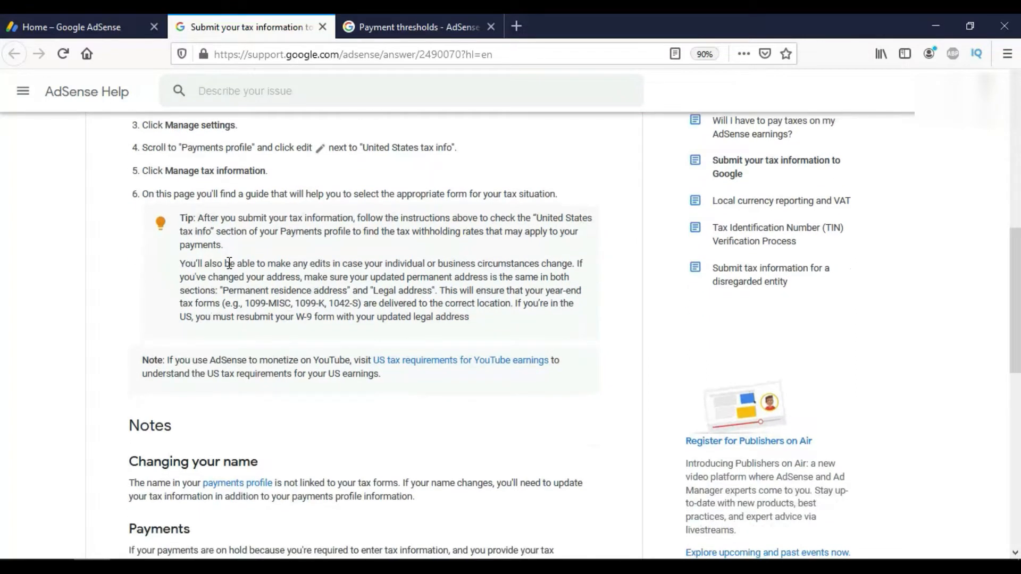
Step: Open the article on US tax requirements for YouTube earnings and read the section on where U.S. tax requirements apply
{"action": "left_click", "coordinate": [397, 367]}
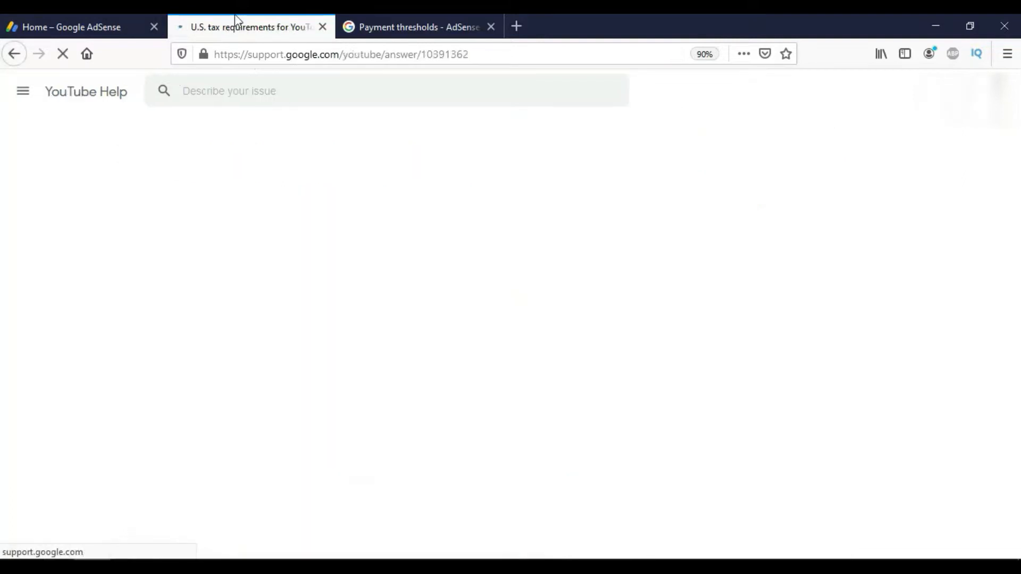
{"action": "scroll", "coordinate": [266, 209], "scroll_direction": "down", "scroll_amount": 3}
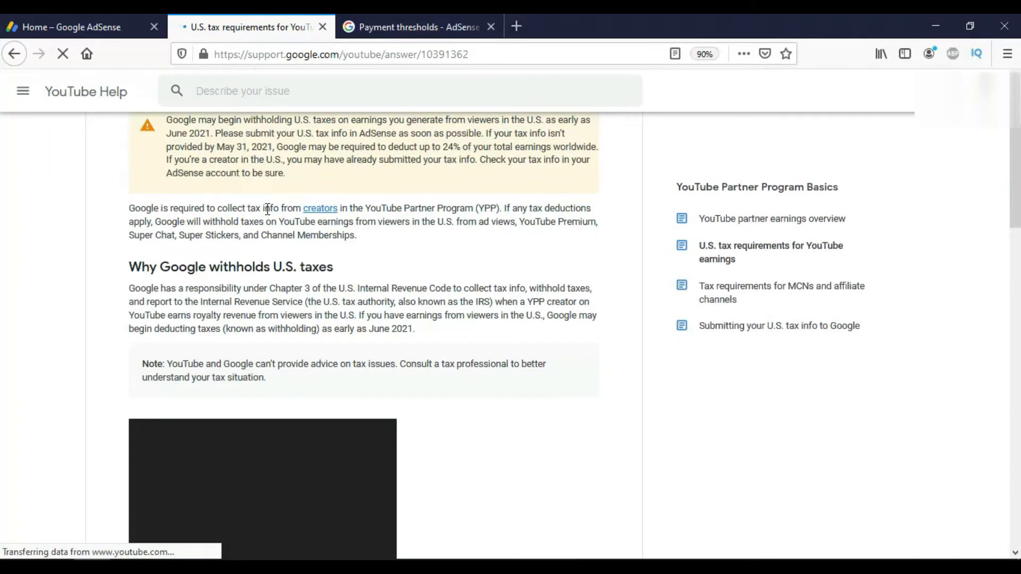
{"action": "scroll", "coordinate": [268, 209], "scroll_direction": "down", "scroll_amount": 5}
{"action": "scroll", "coordinate": [269, 213], "scroll_direction": "down", "scroll_amount": 4}
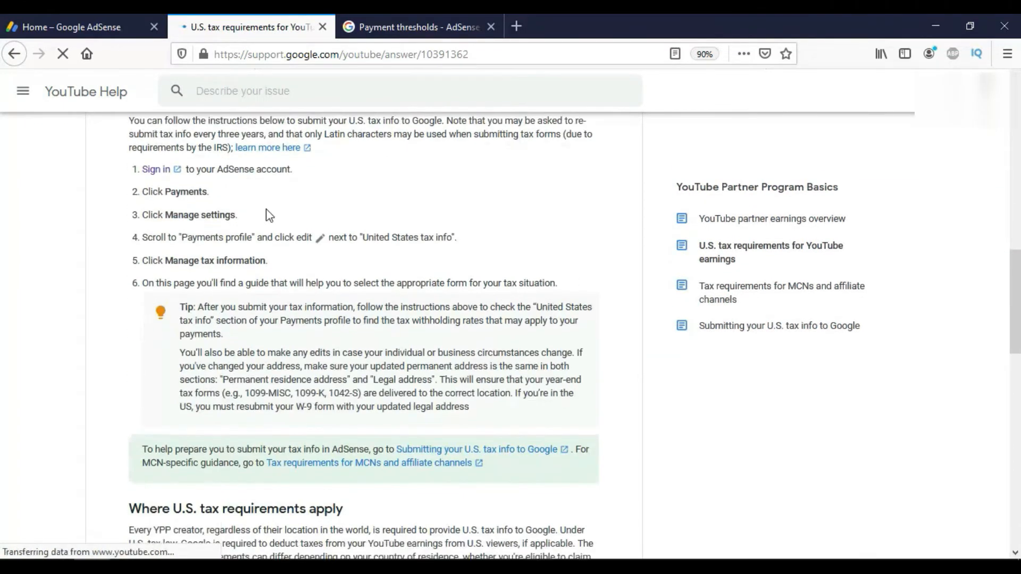
{"action": "scroll", "coordinate": [267, 209], "scroll_direction": "down", "scroll_amount": 1}
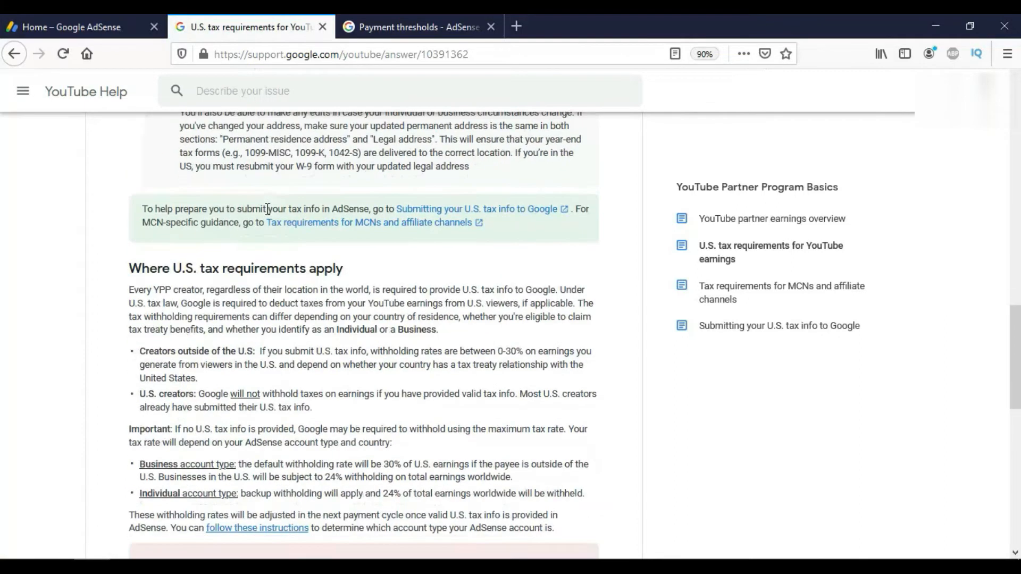
{"action": "left_click_drag", "start_coordinate": [135, 291], "coordinate": [571, 332]}
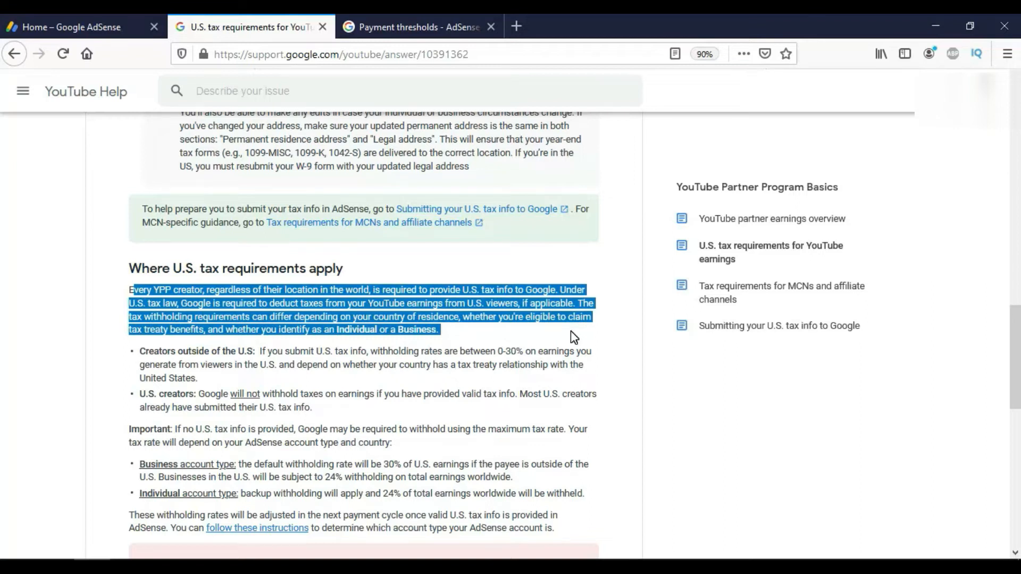
{"action": "left_click_drag", "start_coordinate": [571, 332], "coordinate": [552, 364]}
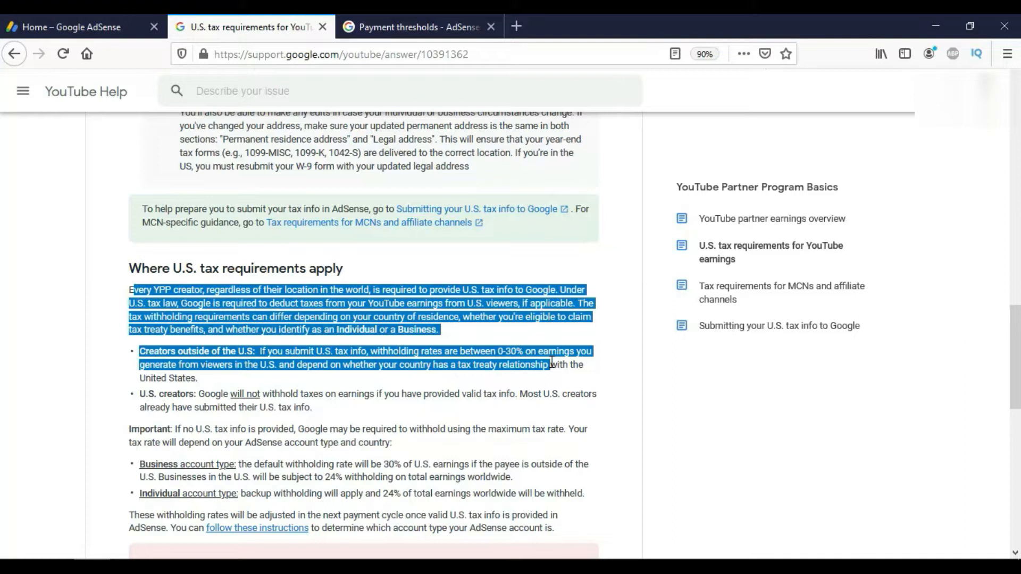
Step: Switch to the Payment thresholds article and read the Tax information threshold section
{"action": "key", "text": "ctrl+Tab"}
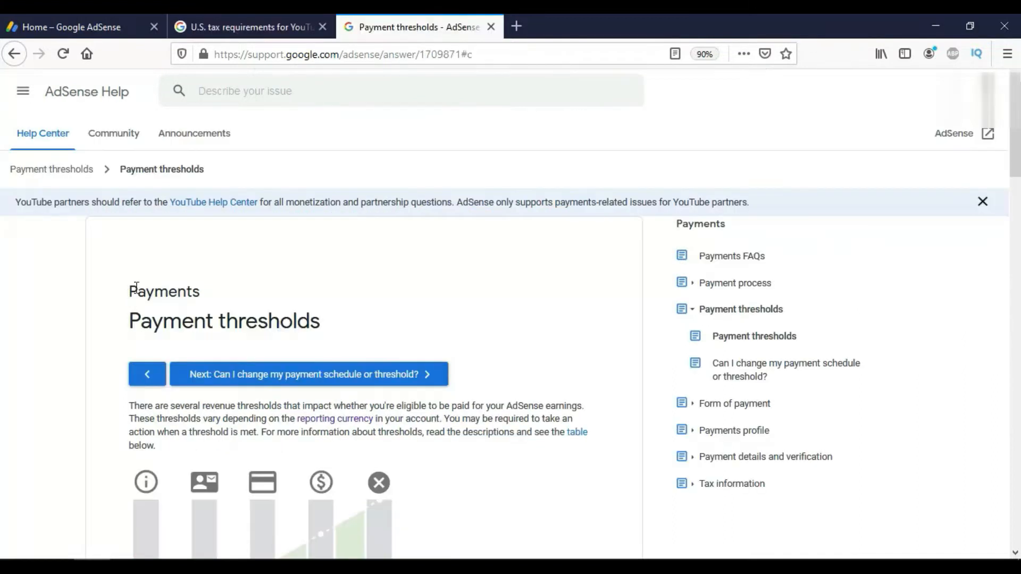
{"action": "scroll", "coordinate": [266, 307], "scroll_direction": "down", "scroll_amount": 5}
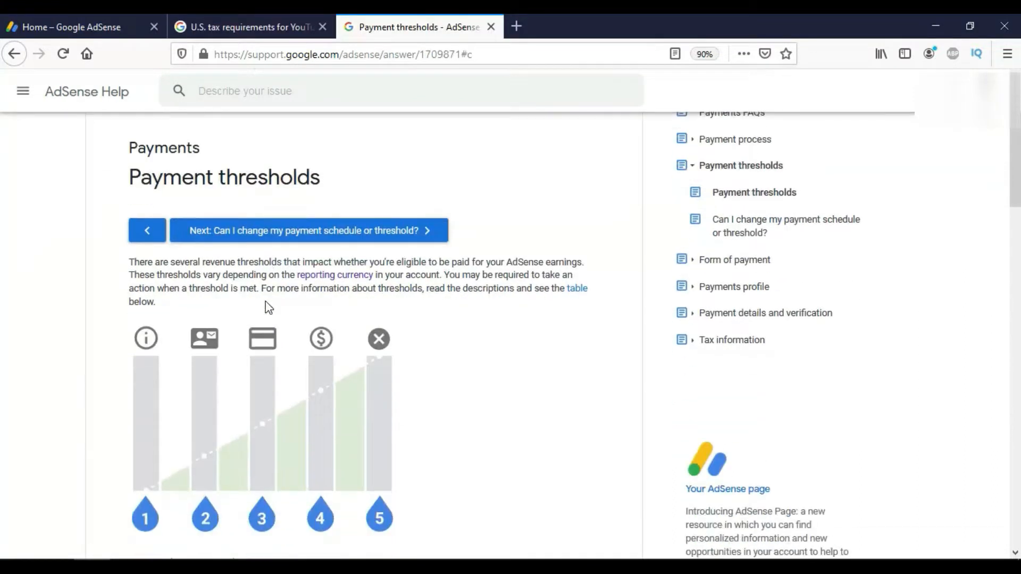
{"action": "scroll", "coordinate": [268, 308], "scroll_direction": "down", "scroll_amount": 3}
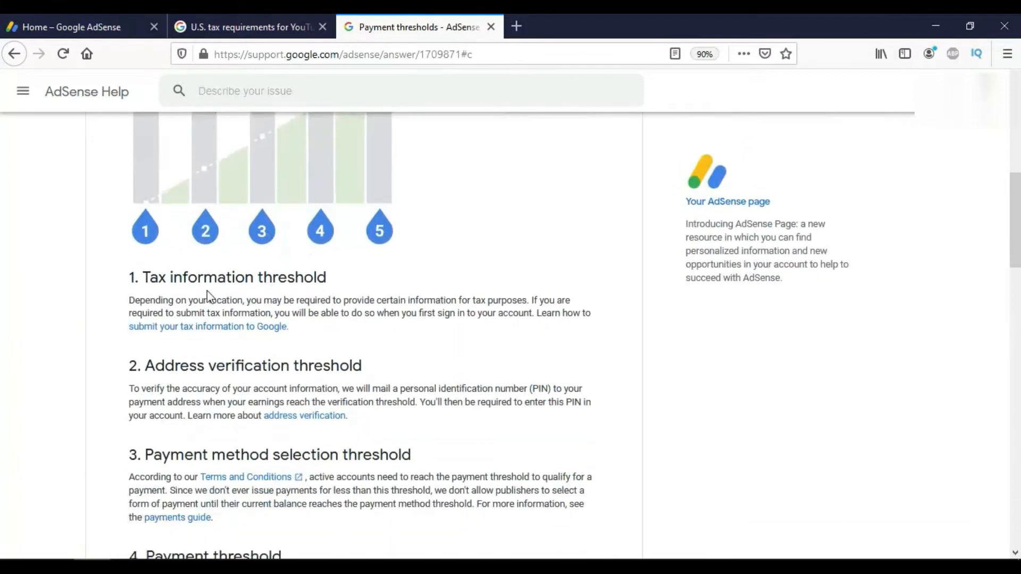
{"action": "left_click_drag", "start_coordinate": [130, 303], "coordinate": [337, 312]}
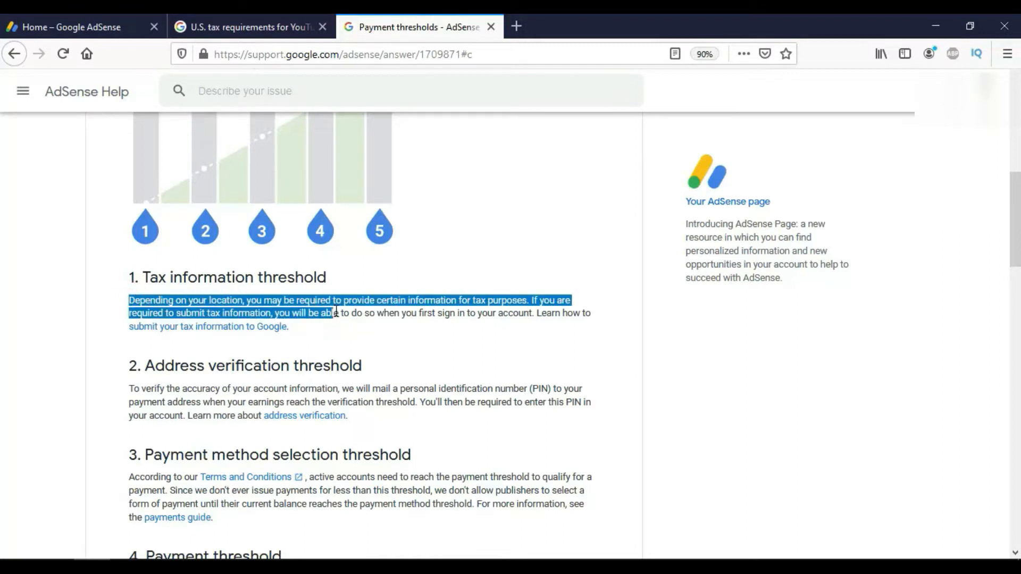
{"action": "left_click_drag", "start_coordinate": [336, 311], "coordinate": [327, 327]}
{"action": "scroll", "coordinate": [329, 331], "scroll_direction": "down", "scroll_amount": 1}
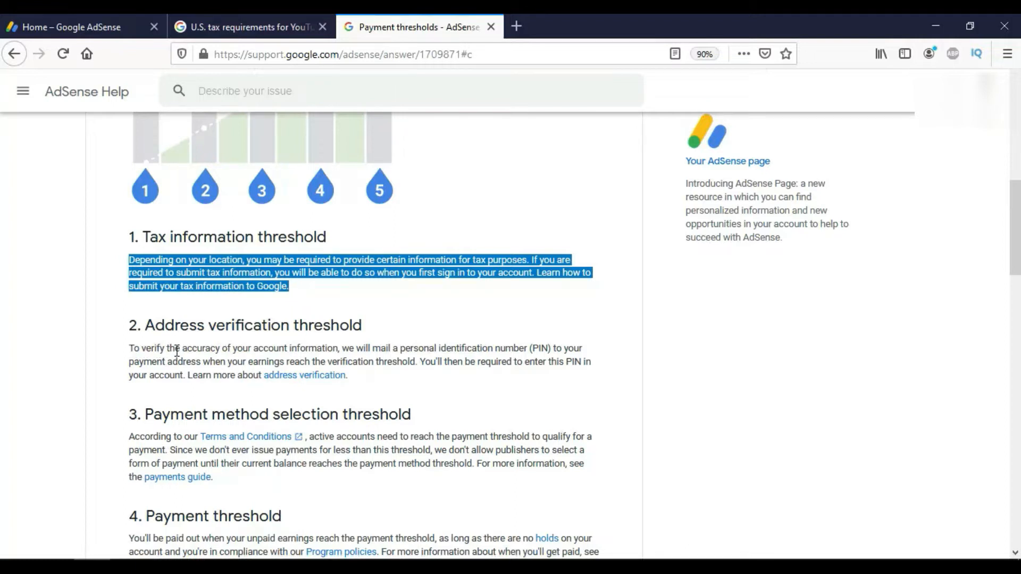
Step: Examine the U.S. Dollar row in the Threshold values per currency table, including its tax information threshold
{"action": "scroll", "coordinate": [177, 351], "scroll_direction": "down", "scroll_amount": 5}
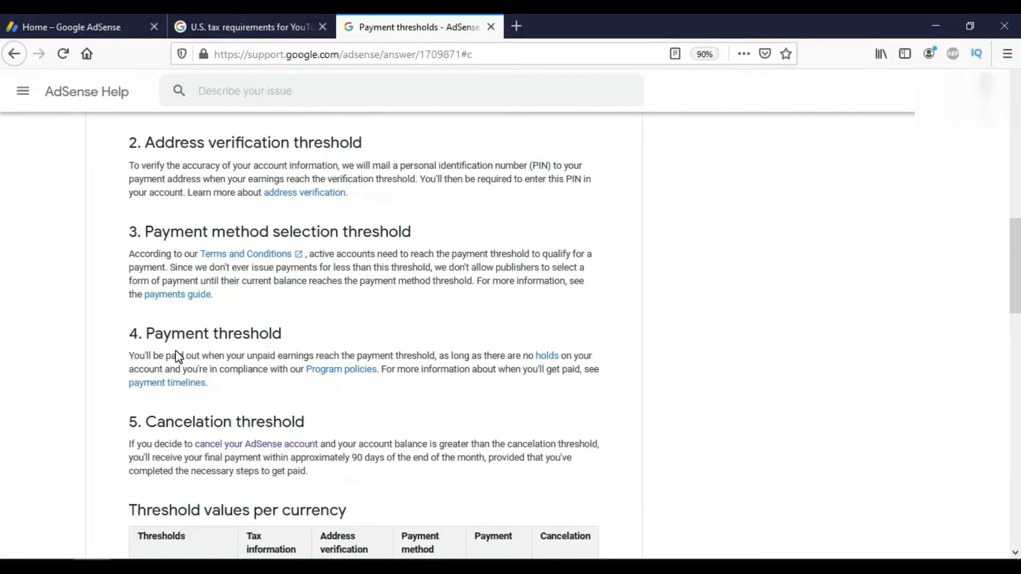
{"action": "scroll", "coordinate": [177, 355], "scroll_direction": "down", "scroll_amount": 5}
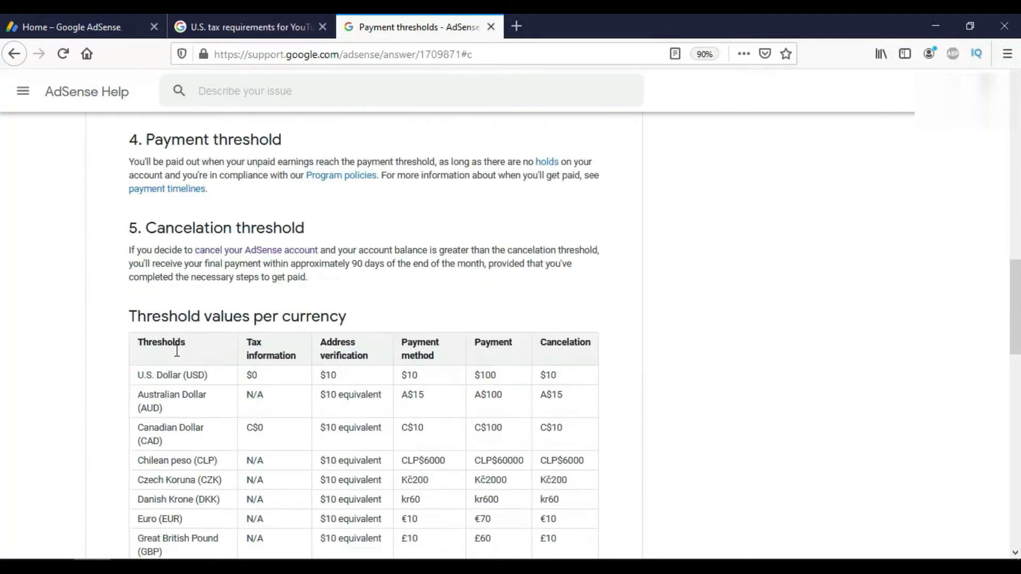
{"action": "scroll", "coordinate": [176, 350], "scroll_direction": "down", "scroll_amount": 2}
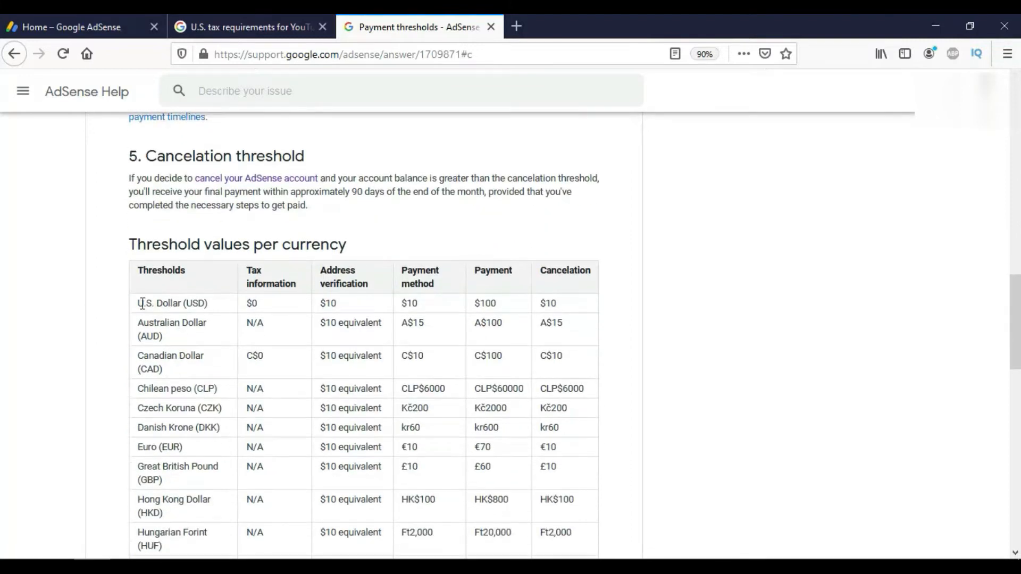
{"action": "left_click_drag", "start_coordinate": [140, 301], "coordinate": [577, 308]}
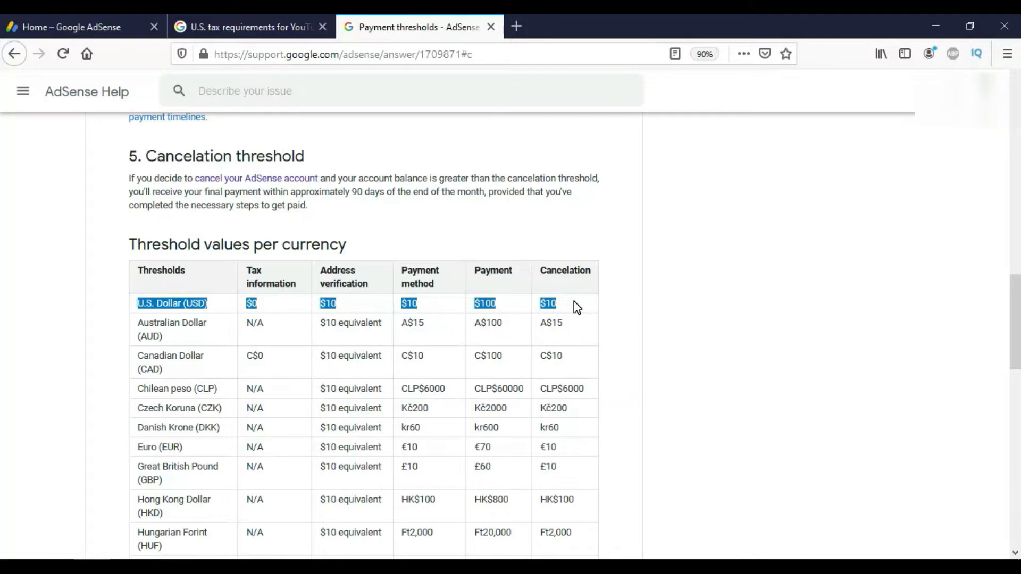
{"action": "left_click", "coordinate": [427, 298]}
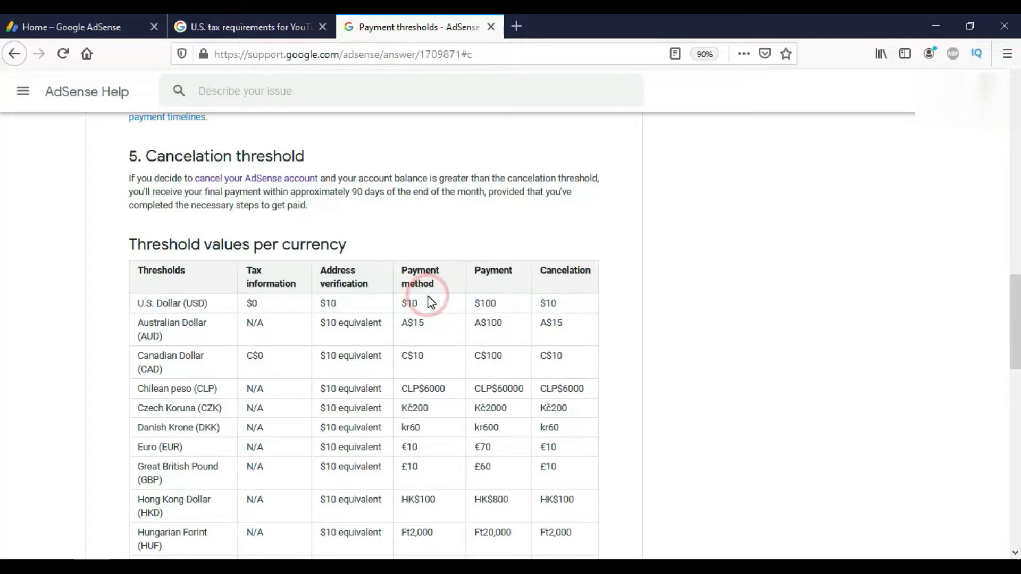
{"action": "double_click", "coordinate": [245, 303]}
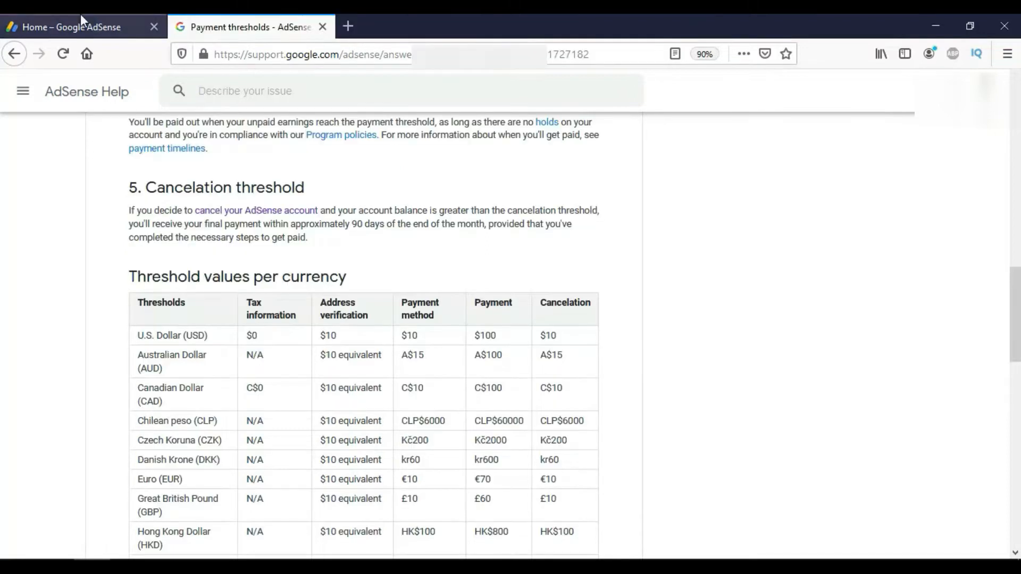
Step: Open Manage tax info from the AdSense home page and start adding United States tax info, verifying identity with the account password
{"action": "left_click", "coordinate": [80, 26]}
{"action": "left_click", "coordinate": [426, 183]}
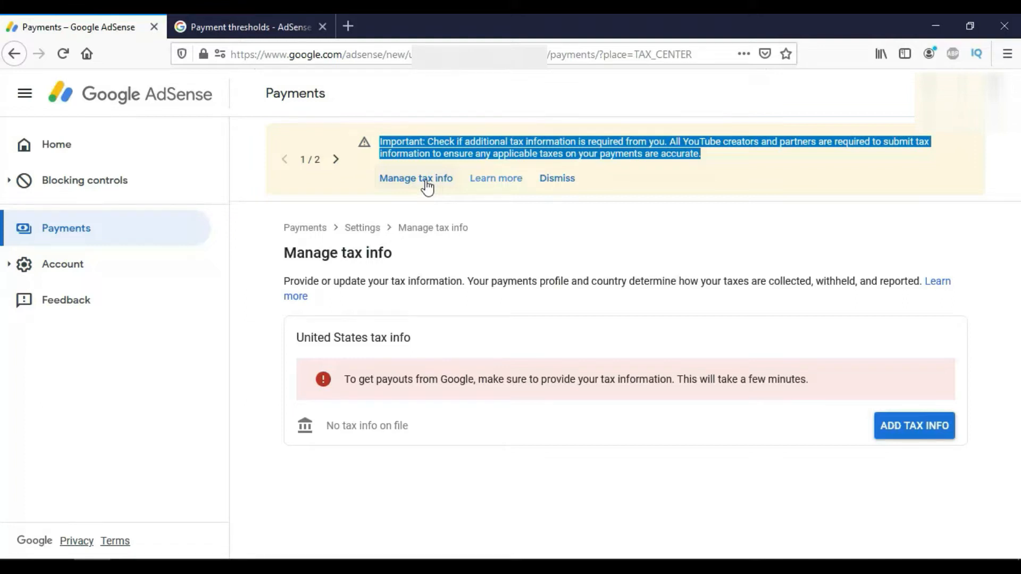
{"action": "left_click", "coordinate": [475, 229]}
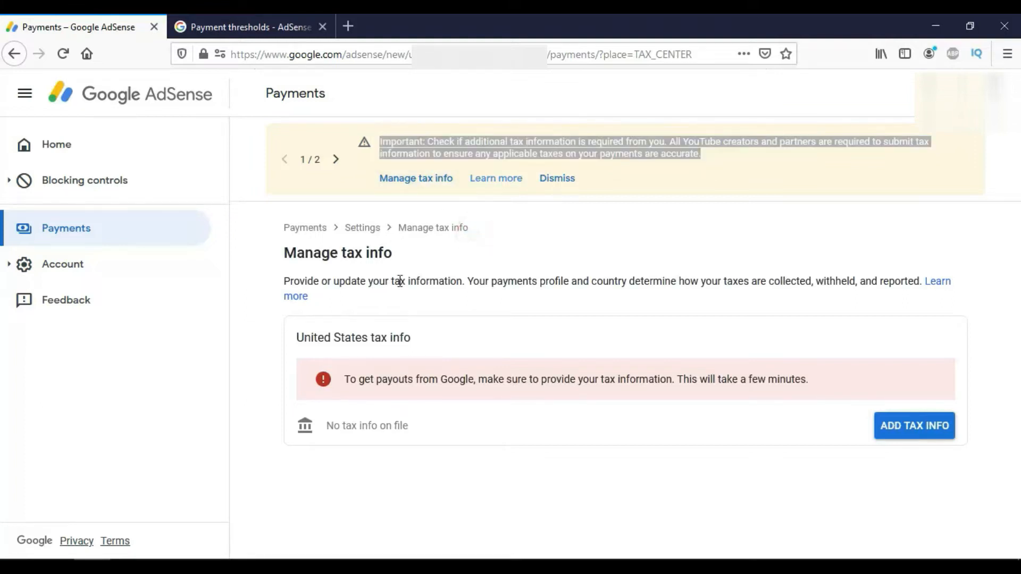
{"action": "left_click", "coordinate": [887, 437]}
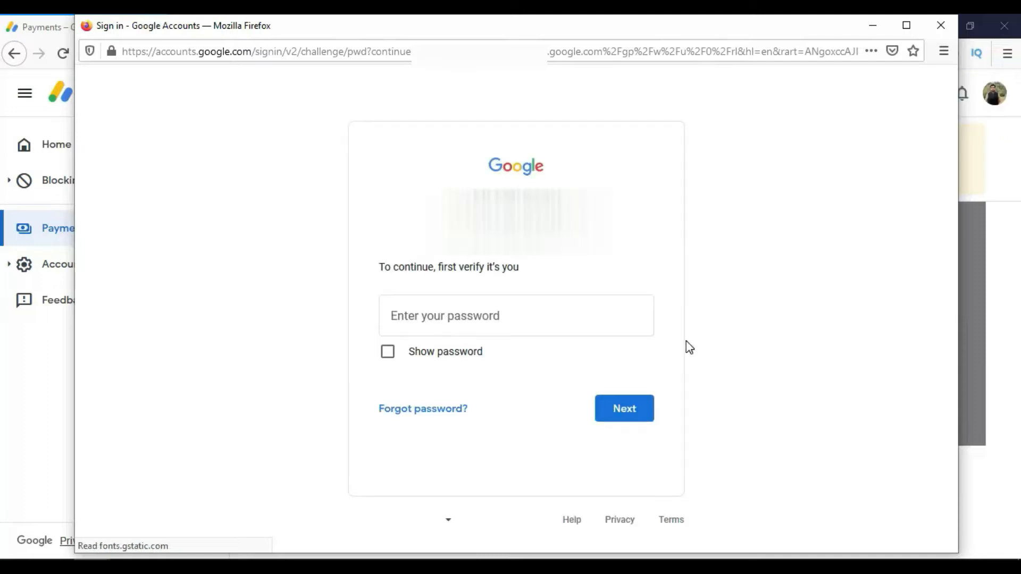
{"action": "type", "text": "•••••••••••"}
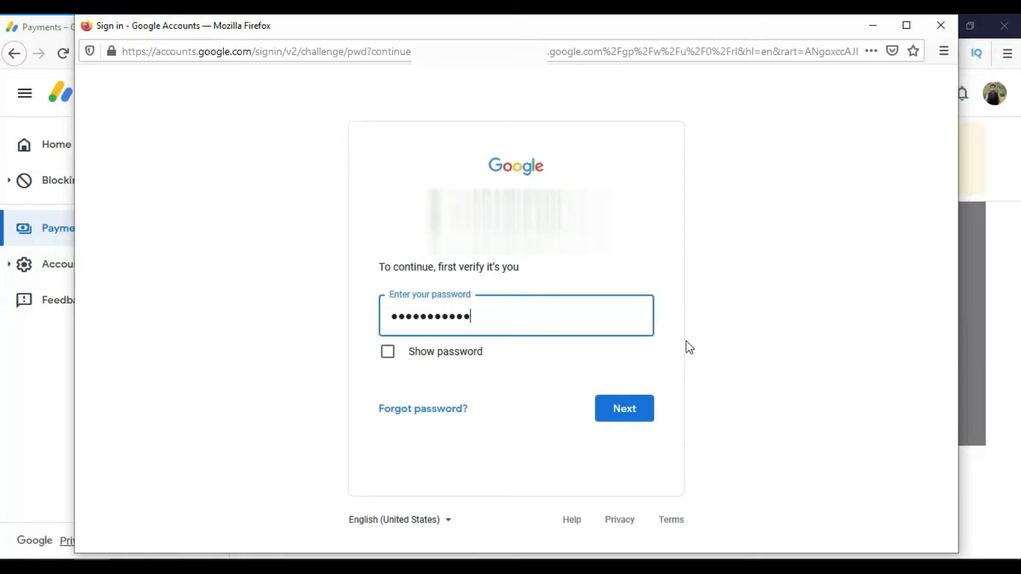
{"action": "left_click", "coordinate": [638, 410]}
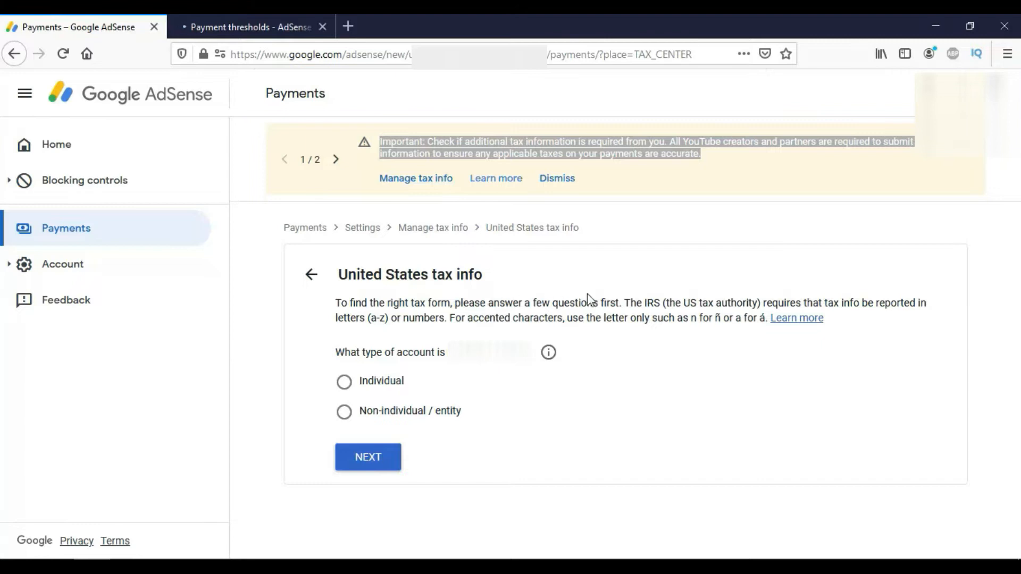
Step: Read the United States tax info introduction, choose Individual as the account type and continue to the citizenship question
{"action": "left_click", "coordinate": [646, 304]}
{"action": "left_click_drag", "start_coordinate": [646, 304], "coordinate": [680, 304]}
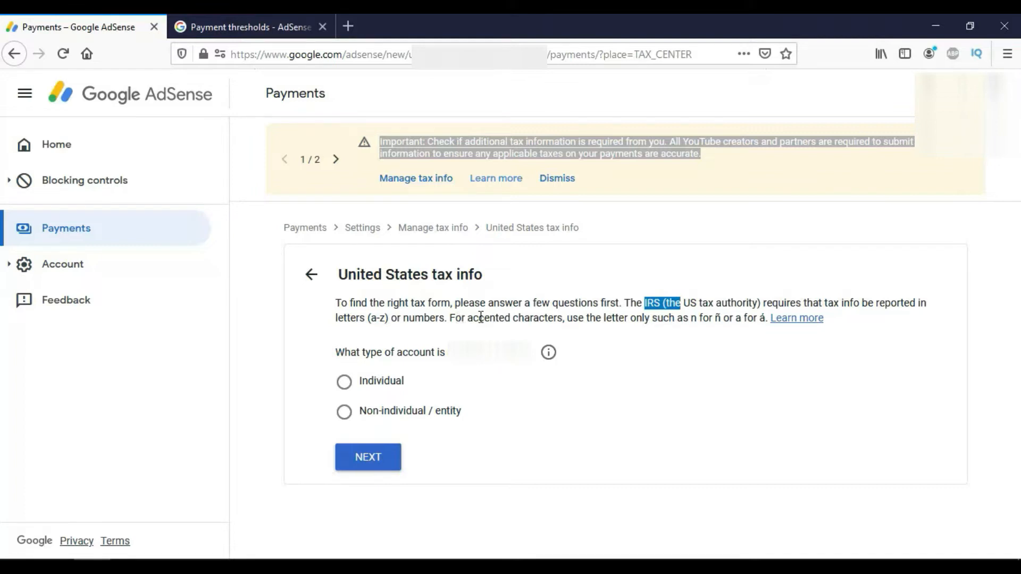
{"action": "left_click", "coordinate": [534, 317]}
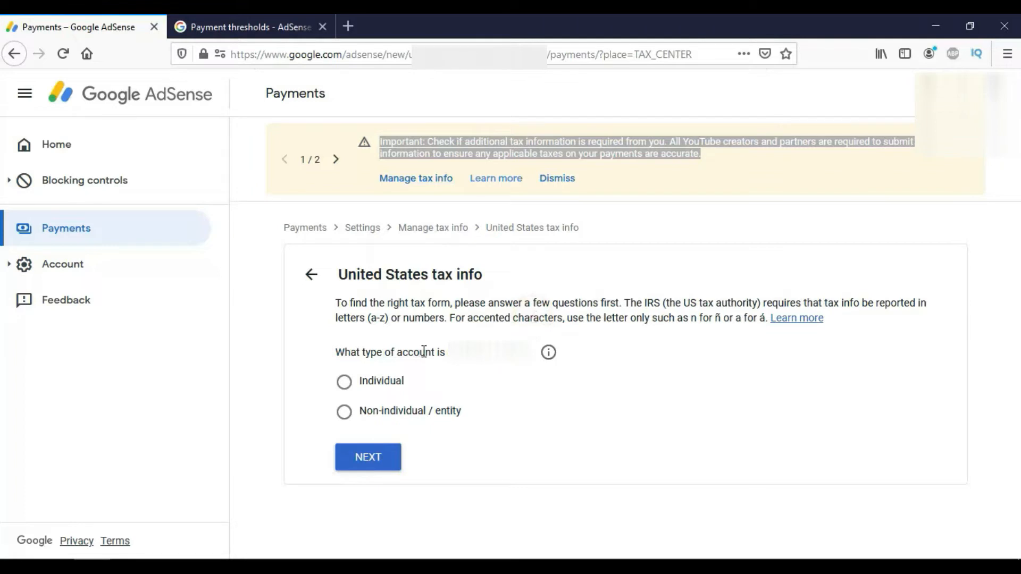
{"action": "left_click", "coordinate": [342, 388]}
{"action": "left_click", "coordinate": [366, 466]}
{"action": "left_click", "coordinate": [568, 144]}
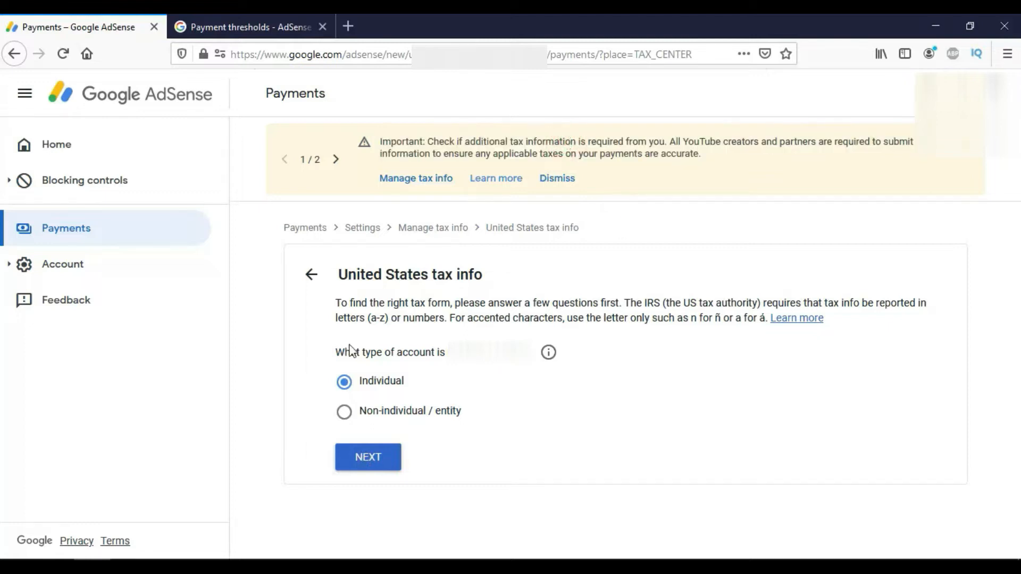
{"action": "left_click", "coordinate": [356, 468]}
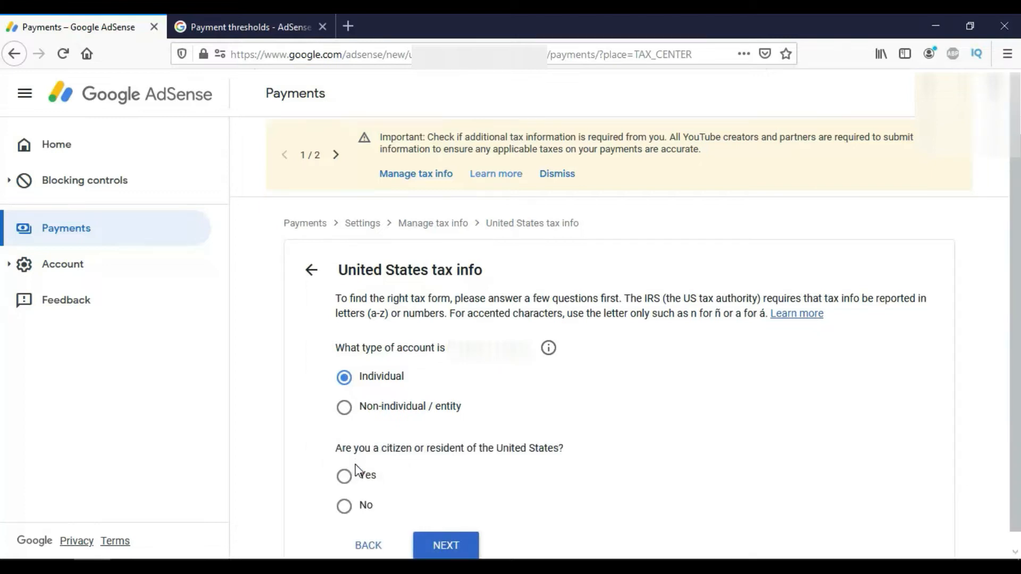
Step: Answer No to being a United States citizen or resident and select W-8BEN as the tax form type
{"action": "scroll", "coordinate": [355, 470], "scroll_direction": "down", "scroll_amount": 1}
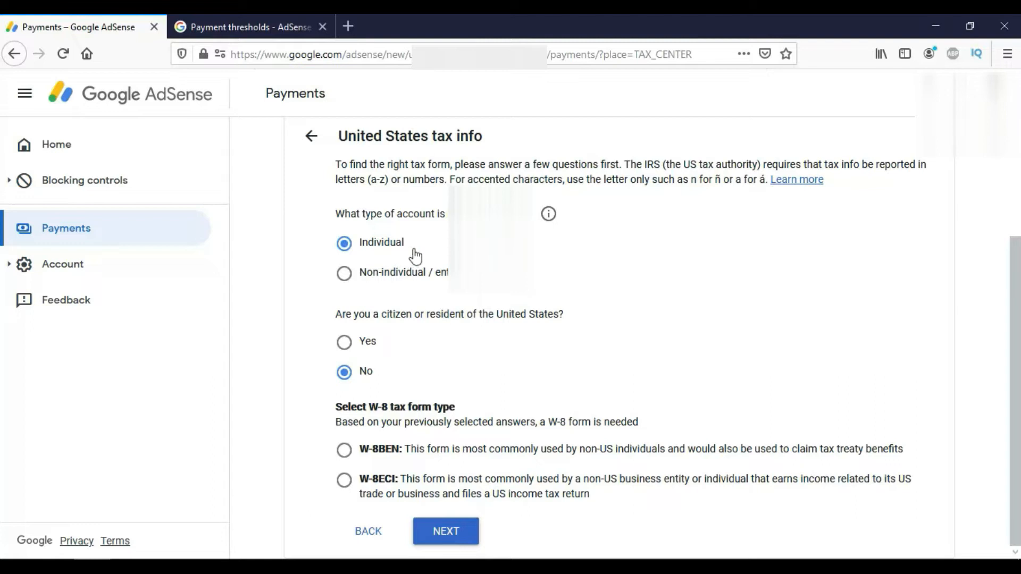
{"action": "left_click", "coordinate": [344, 457]}
Step: Search Google for the form name "W-8BEN:" taken from the tax form type option
{"action": "mouse_move", "coordinate": [361, 452]}
{"action": "left_mouse_down"}
{"action": "mouse_move", "coordinate": [399, 454]}
{"action": "mouse_move", "coordinate": [366, 457]}
{"action": "left_mouse_up"}
{"action": "left_click", "coordinate": [398, 453]}
{"action": "left_click", "coordinate": [401, 451]}
{"action": "right_click", "coordinate": [365, 456]}
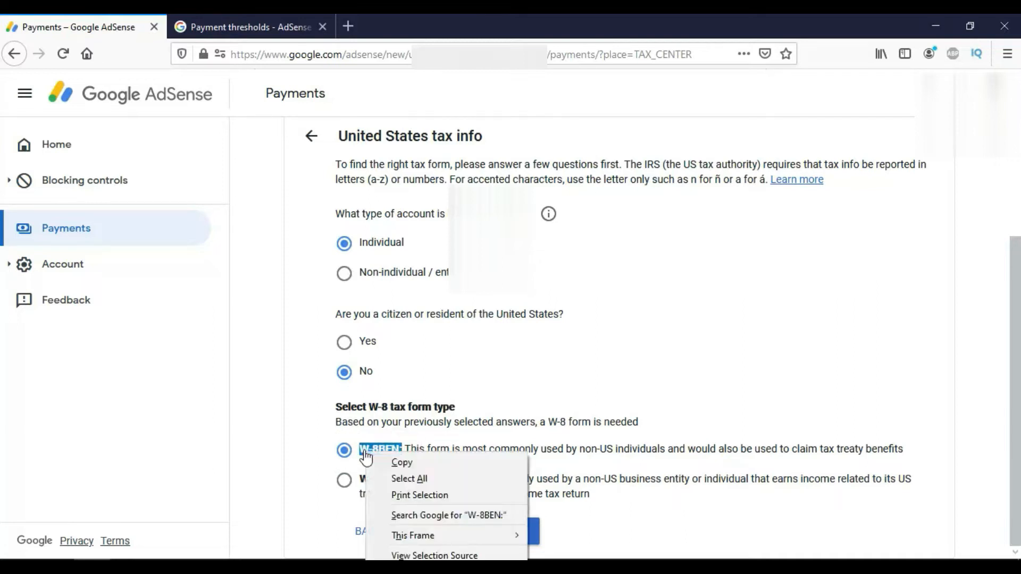
{"action": "left_click", "coordinate": [377, 516]}
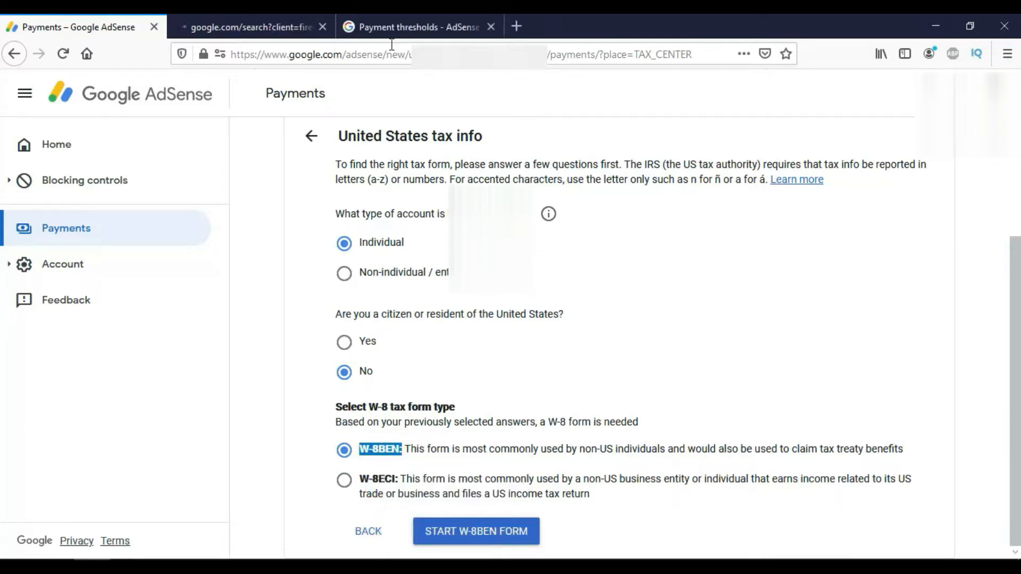
Step: Browse the W-8BEN search results, including the related "w-8ben-e instructions" search and the question on what the W-8BEN form is used for
{"action": "left_click", "coordinate": [250, 13]}
{"action": "left_click", "coordinate": [249, 400]}
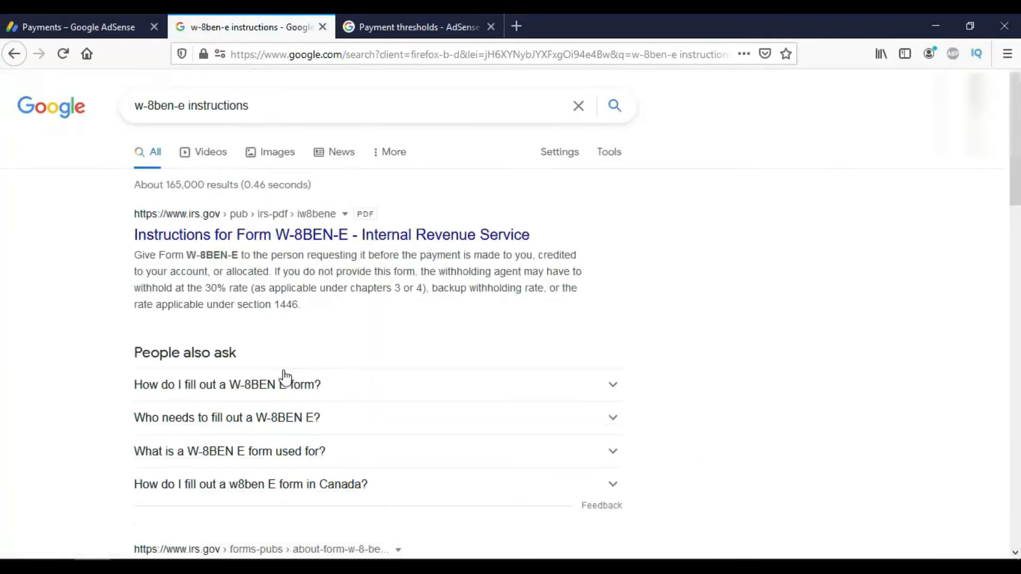
{"action": "left_click", "coordinate": [15, 53]}
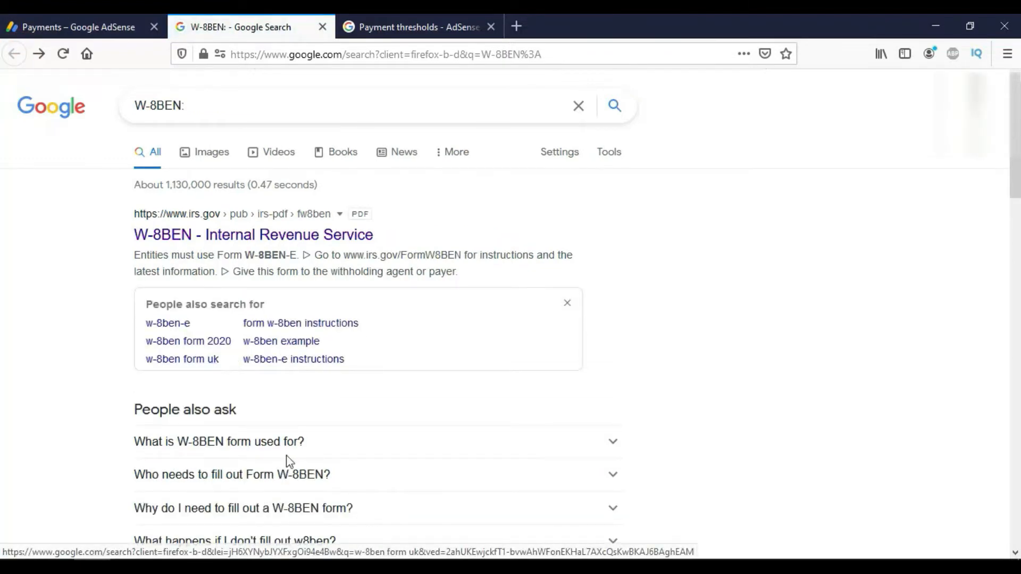
{"action": "left_click", "coordinate": [568, 304]}
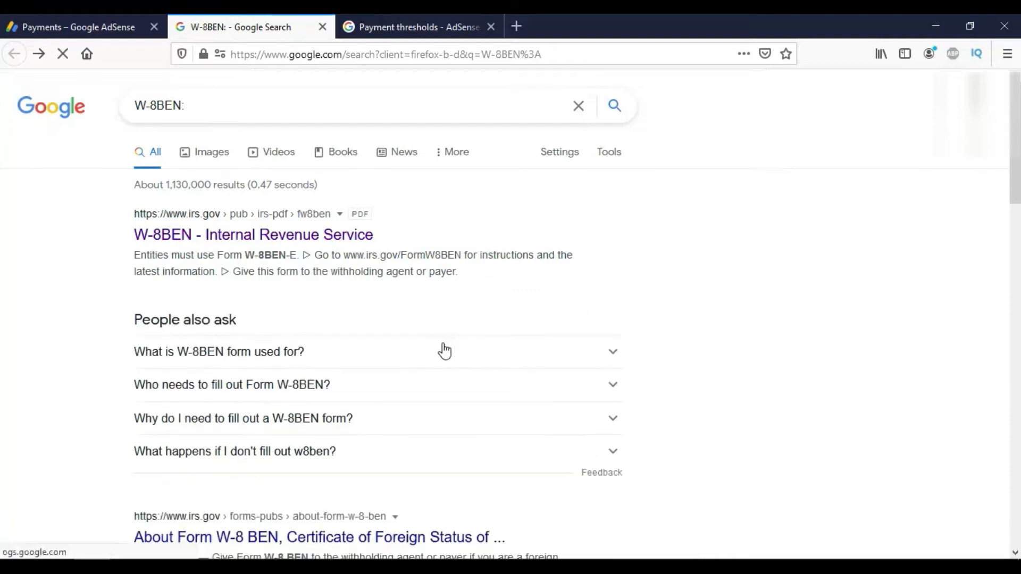
{"action": "left_click", "coordinate": [444, 351]}
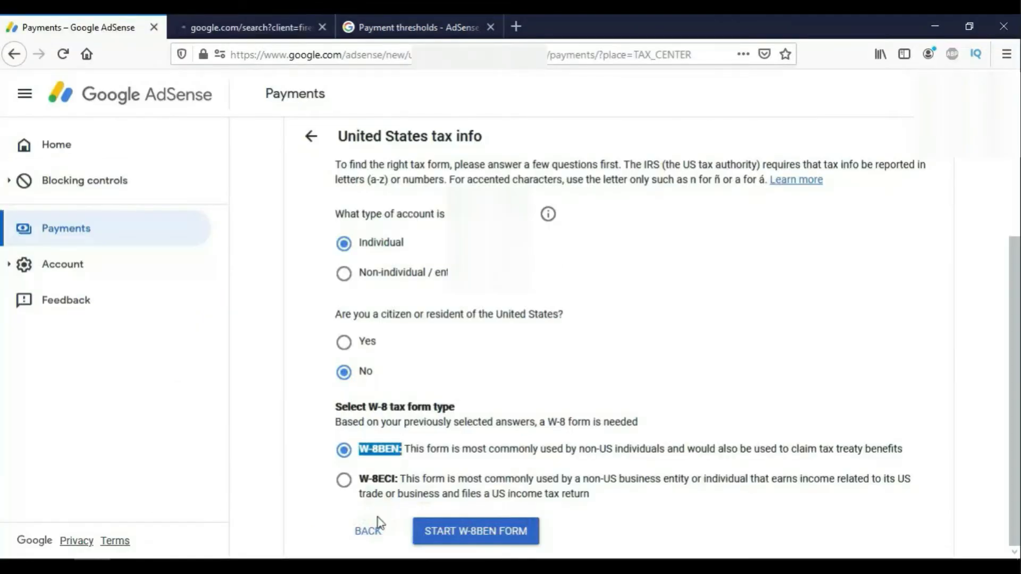
Step: Start the W-8BEN form and read the help text on the optional DBA or disregarded entity name
{"action": "left_click", "coordinate": [479, 532]}
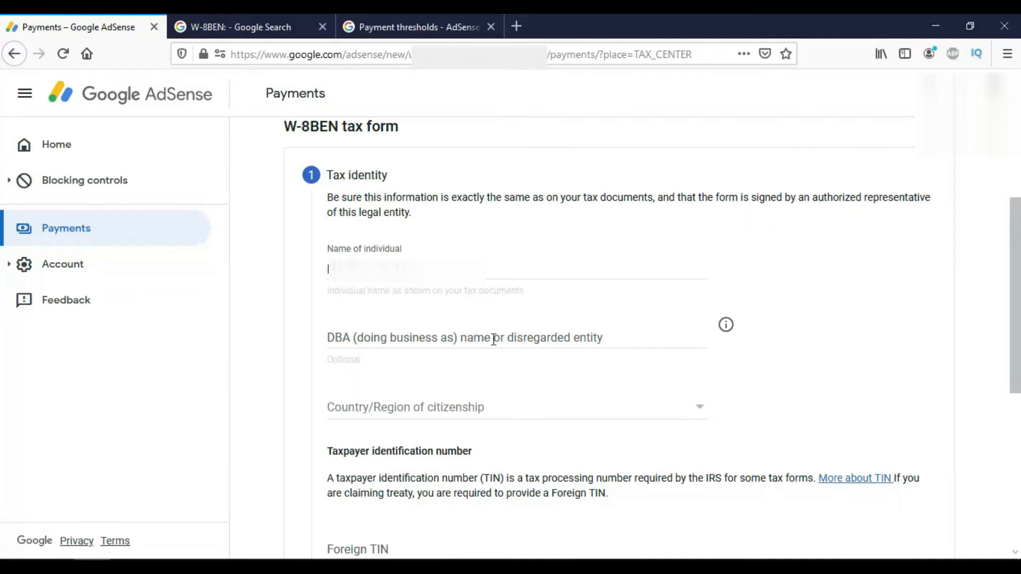
{"action": "left_click", "coordinate": [727, 325]}
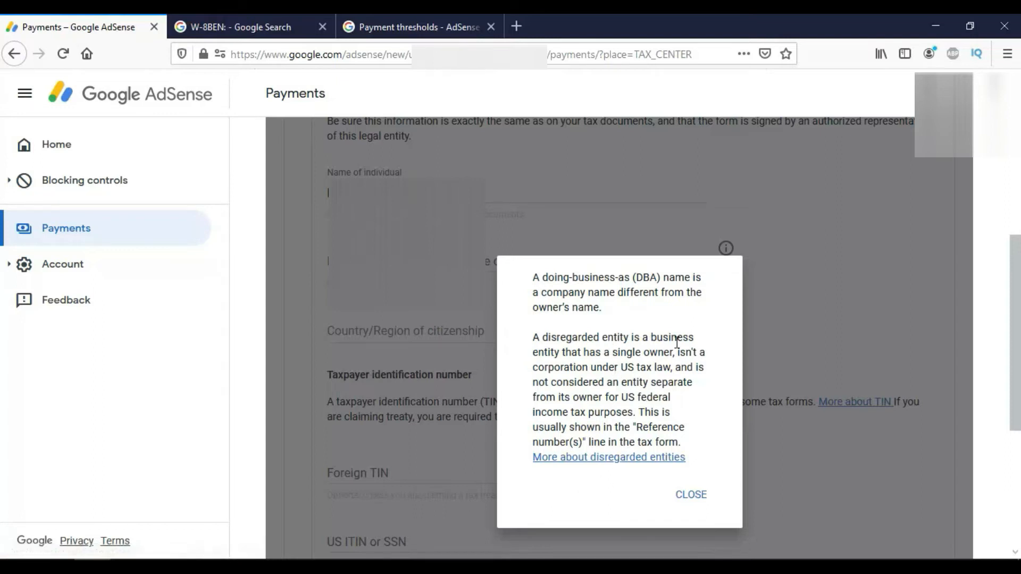
{"action": "left_click", "coordinate": [703, 496]}
Step: Set the country of citizenship to Pakistan and check the Foreign TIN and US ITIN or SSN fields
{"action": "left_click", "coordinate": [408, 329]}
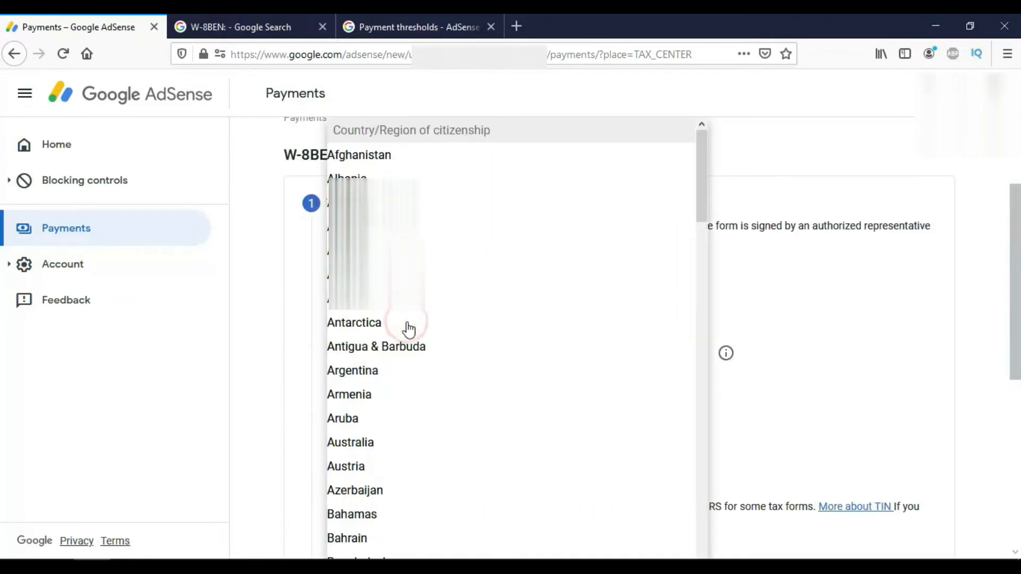
{"action": "key", "text": "p"}
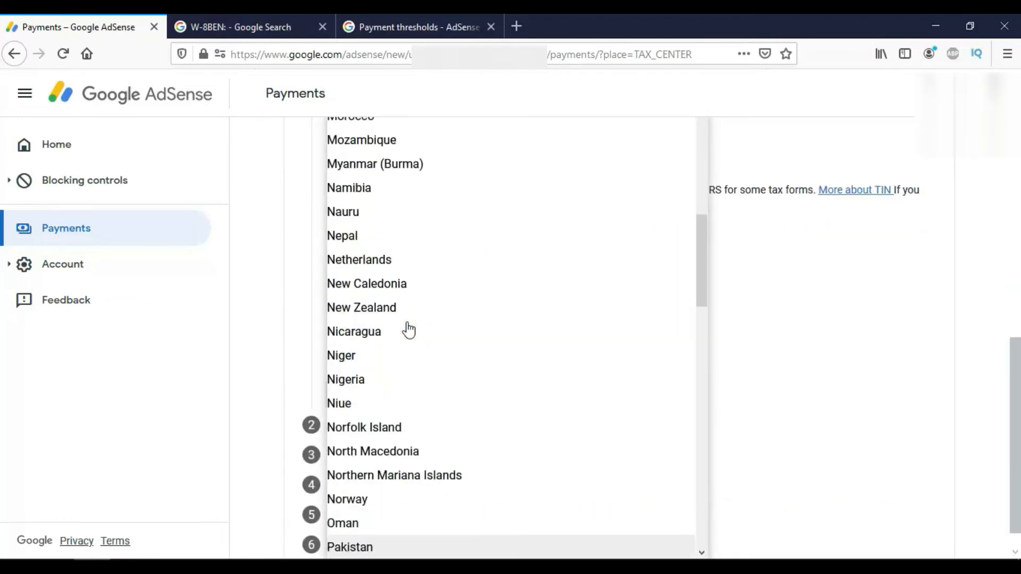
{"action": "left_click", "coordinate": [376, 547]}
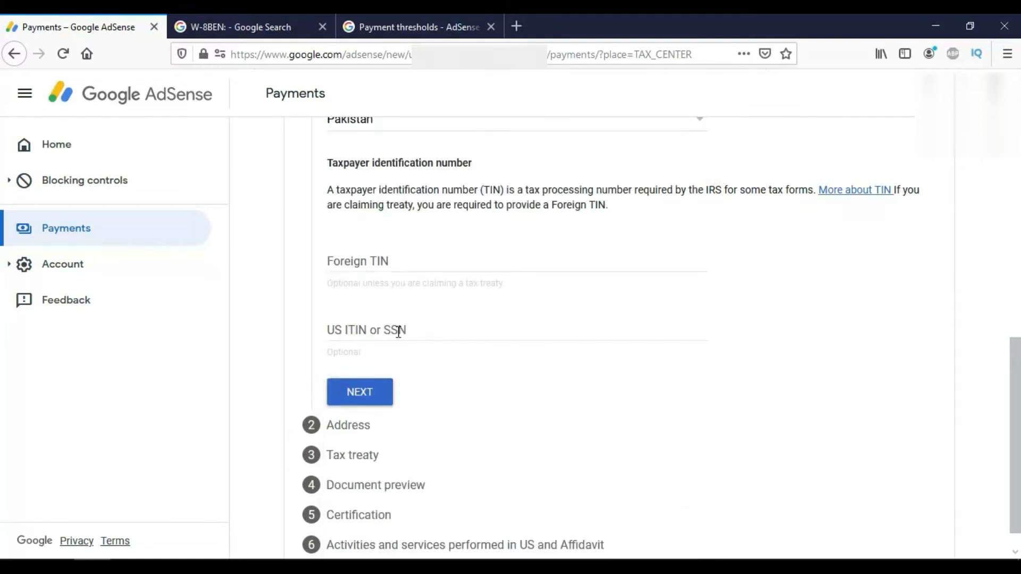
{"action": "left_click", "coordinate": [418, 331]}
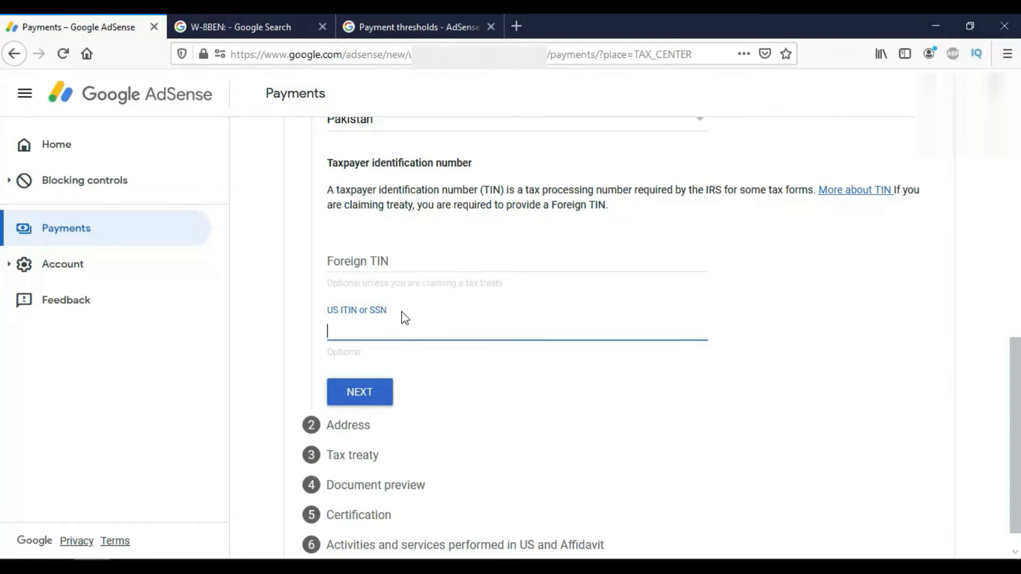
{"action": "left_click", "coordinate": [399, 259]}
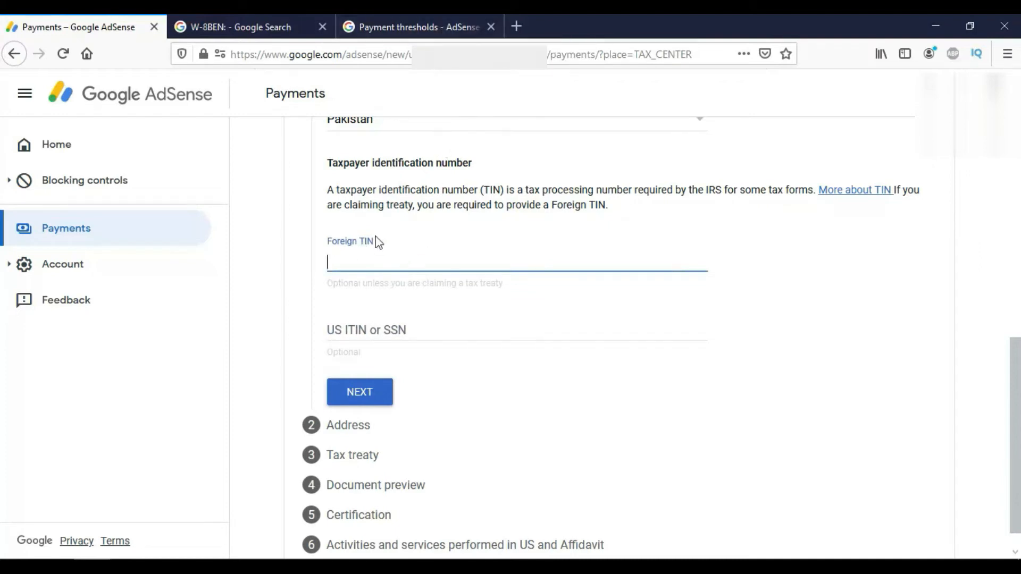
{"action": "left_click", "coordinate": [342, 246]}
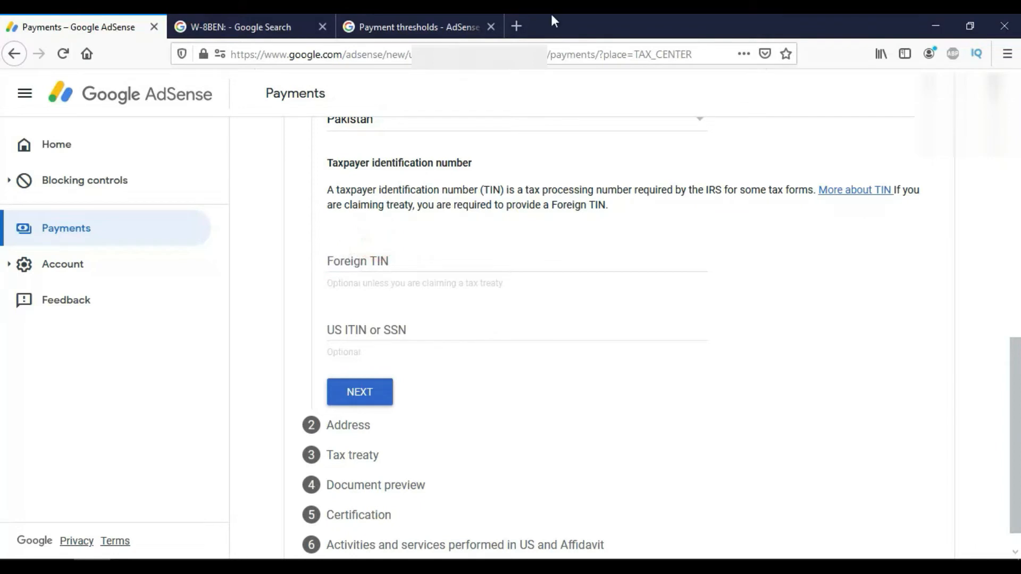
Step: Search Google for "foreign tin for pakistan" and open the OECD document on Pakistan's tax identification numbers
{"action": "left_click", "coordinate": [519, 25]}
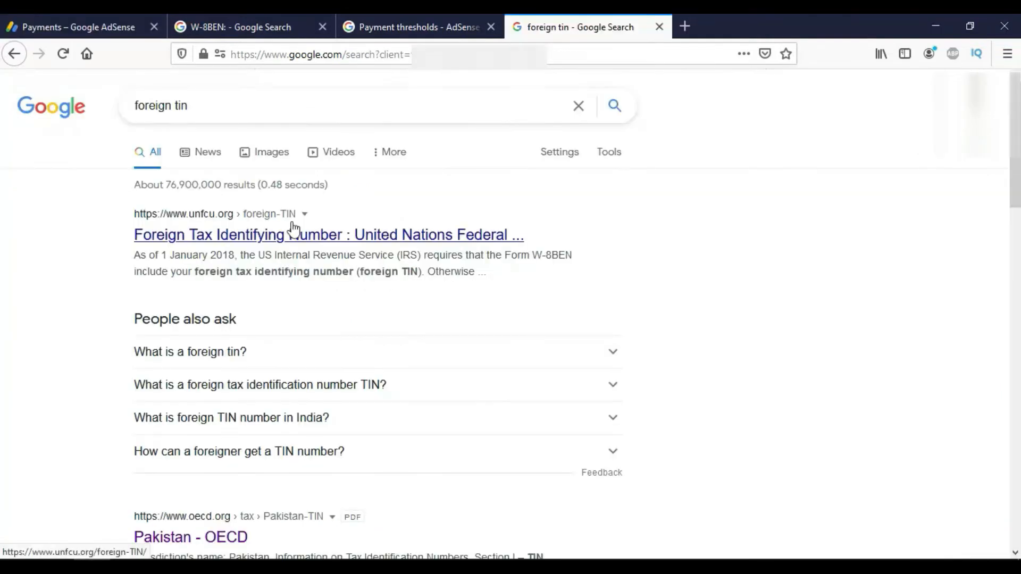
{"action": "left_click", "coordinate": [286, 99]}
{"action": "type", "text": "for"}
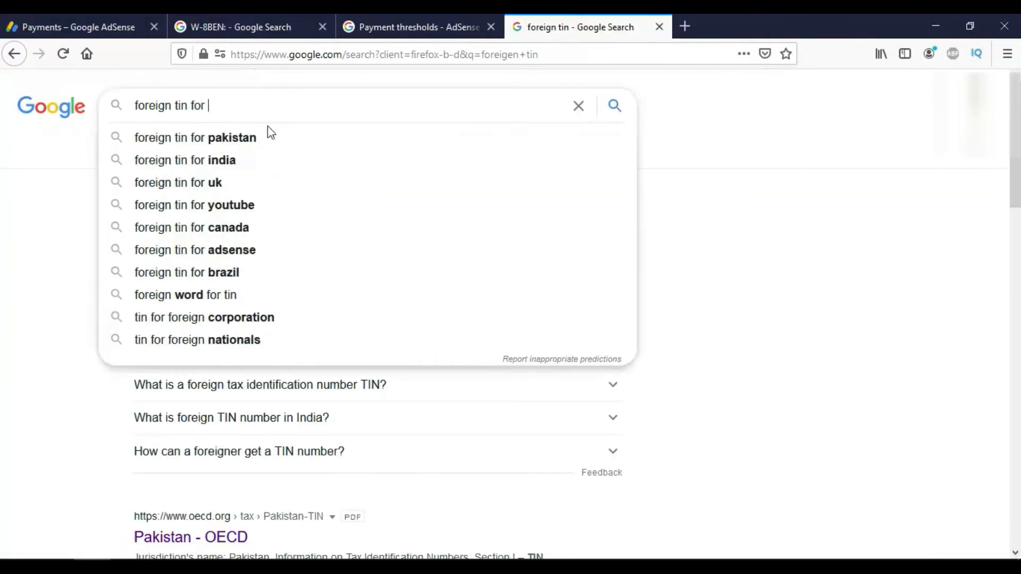
{"action": "left_click", "coordinate": [265, 137]}
{"action": "left_click", "coordinate": [209, 239]}
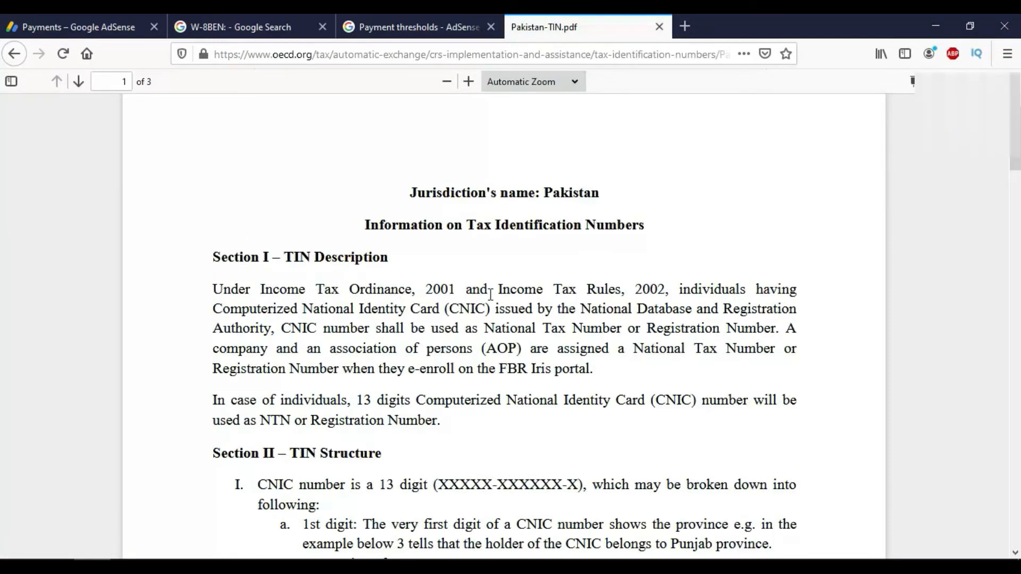
Step: Read the TIN Description and TIN Structure sections, highlighting the sentence on using the CNIC number as National Tax Number
{"action": "scroll", "coordinate": [490, 294], "scroll_direction": "down", "scroll_amount": 3}
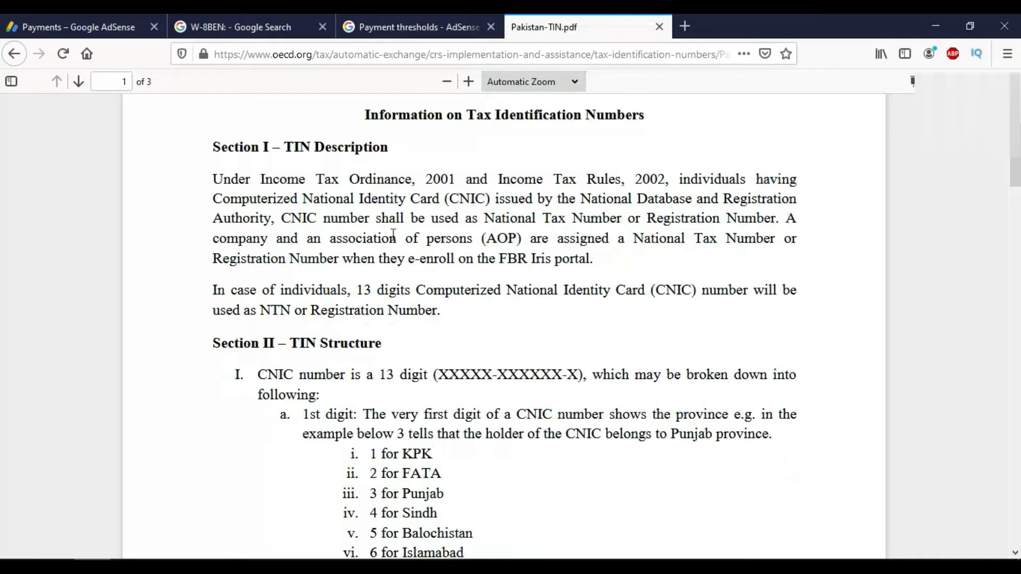
{"action": "scroll", "coordinate": [436, 249], "scroll_direction": "down", "scroll_amount": 2}
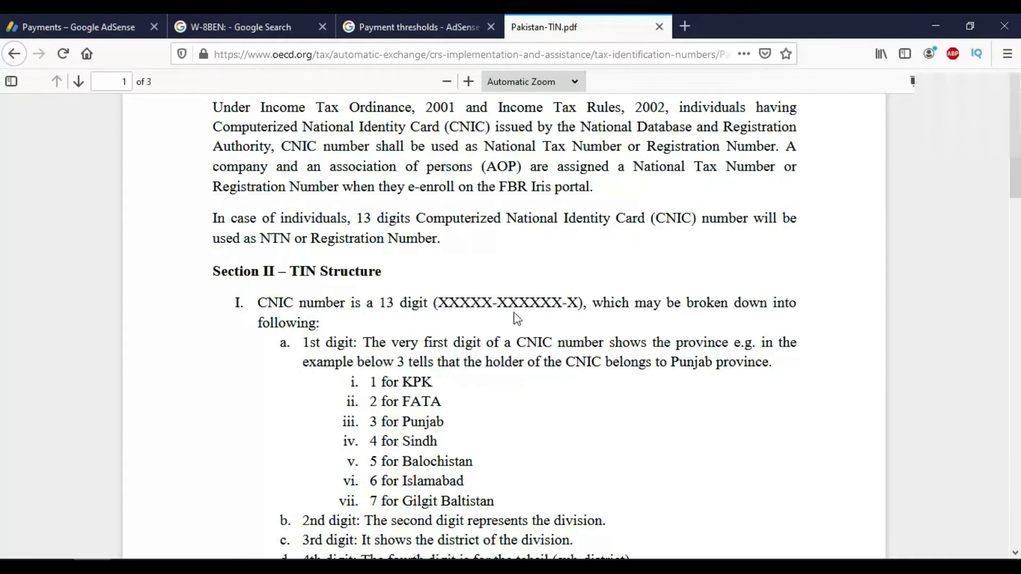
{"action": "scroll", "coordinate": [514, 317], "scroll_direction": "up", "scroll_amount": 2}
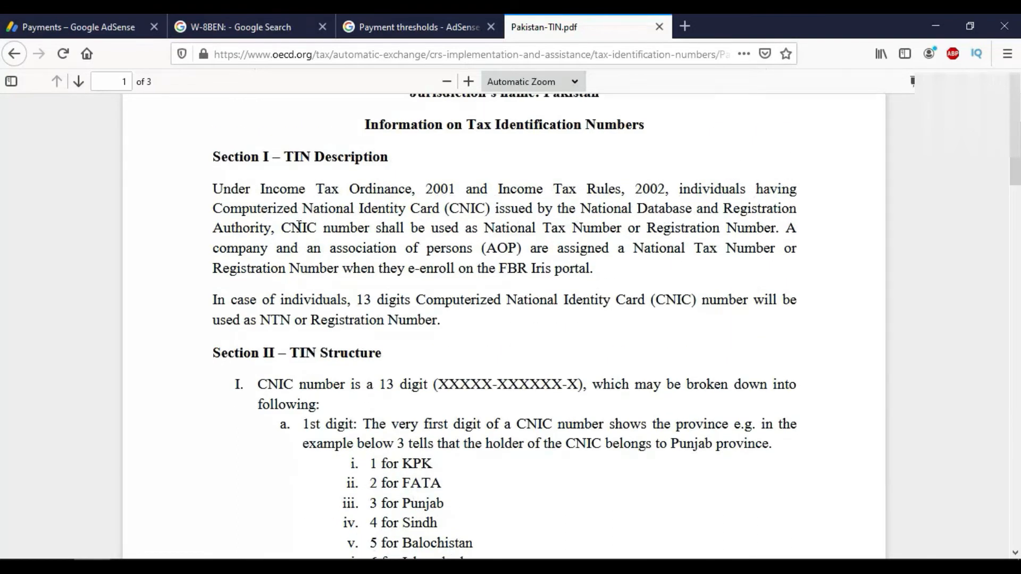
{"action": "left_click_drag", "start_coordinate": [291, 228], "coordinate": [777, 232]}
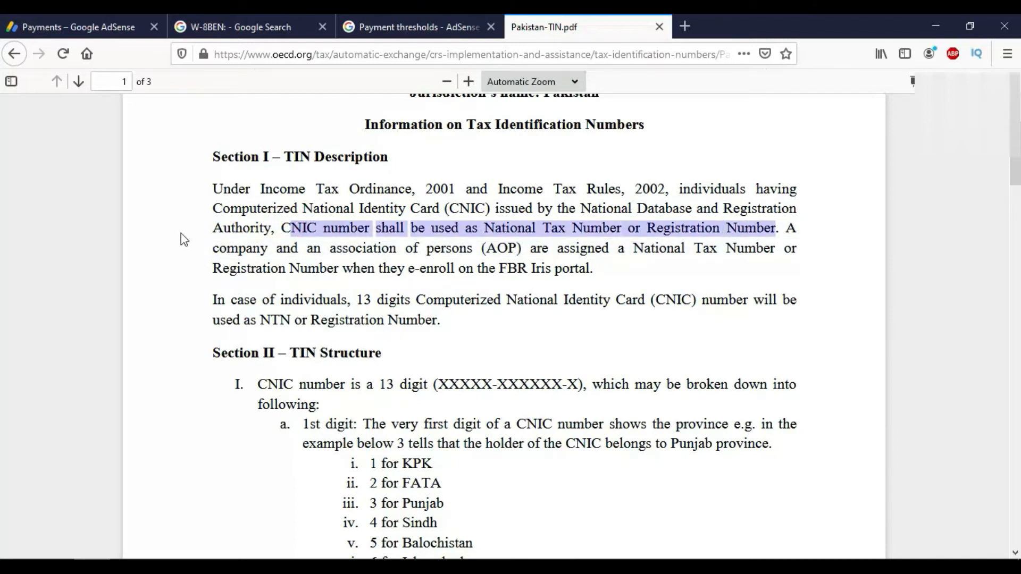
Step: Return to the AdSense tax form and read the PO Box or in-care-of note for the permanent residence address
{"action": "left_click", "coordinate": [56, 14]}
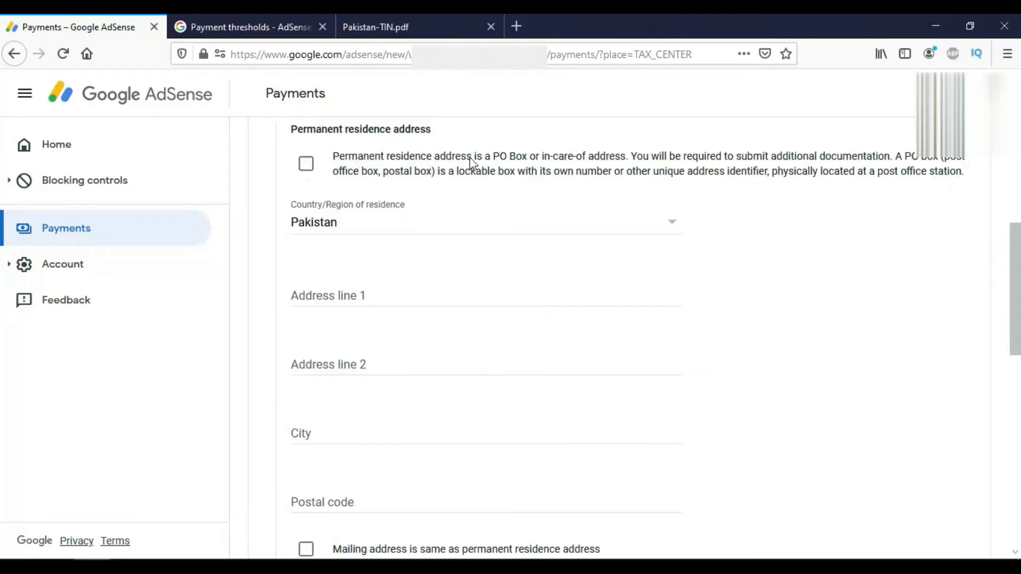
{"action": "left_click", "coordinate": [538, 153]}
{"action": "left_click_drag", "start_coordinate": [563, 159], "coordinate": [797, 171]}
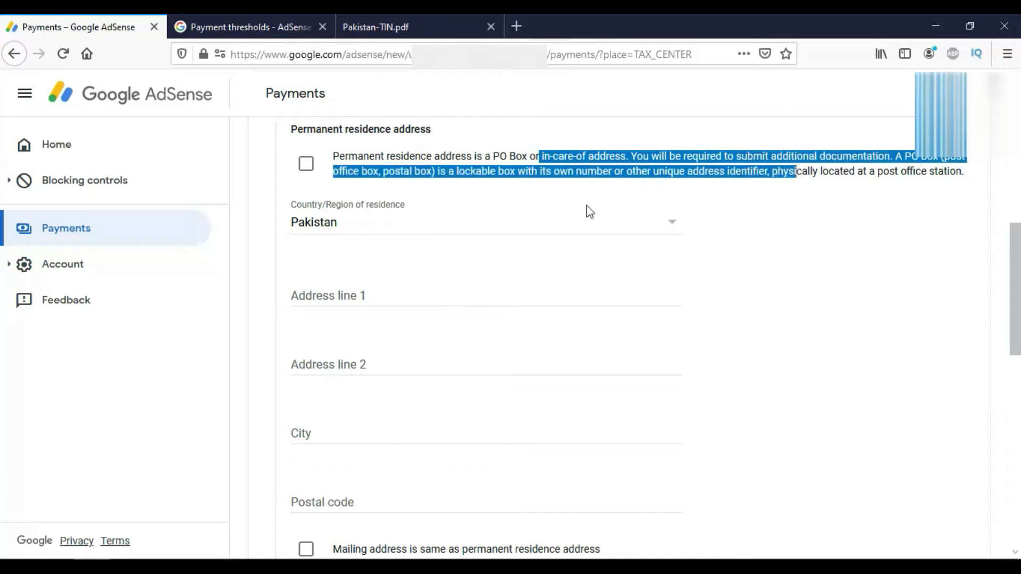
Step: Look up the registered name and address for the form in the Google Account's payments profile settings
{"action": "left_click", "coordinate": [377, 294]}
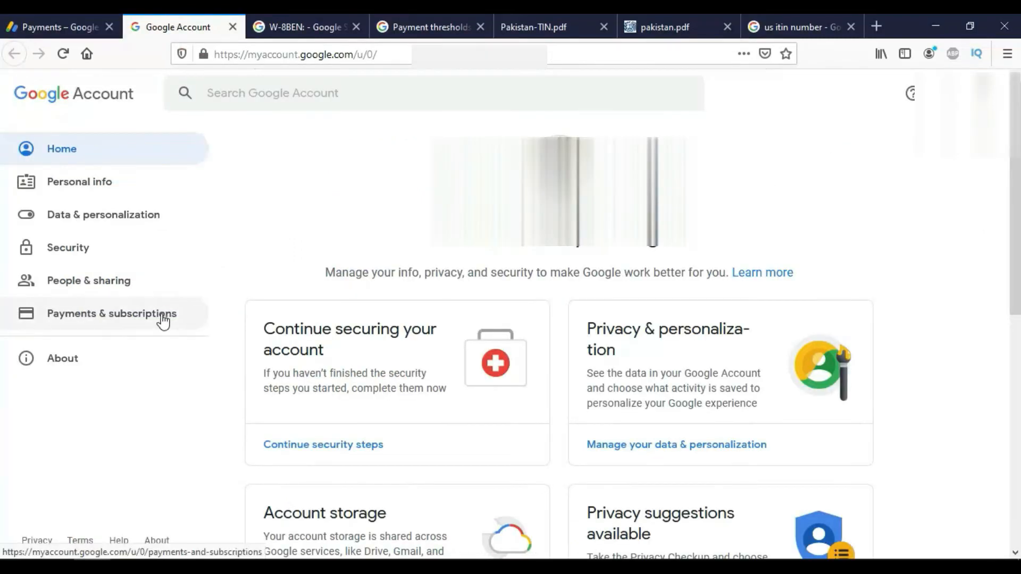
{"action": "left_click", "coordinate": [161, 314]}
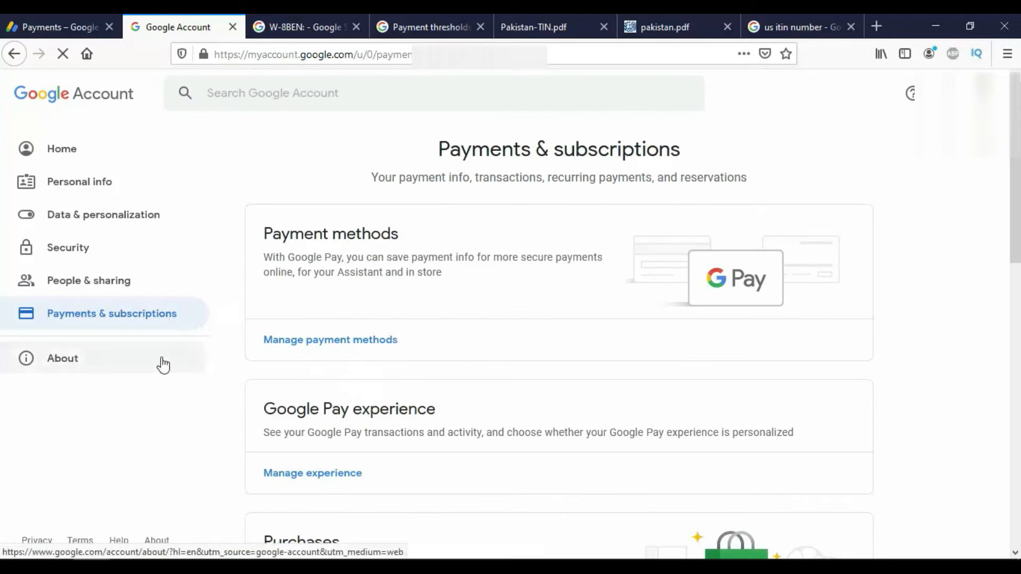
{"action": "left_click", "coordinate": [282, 343]}
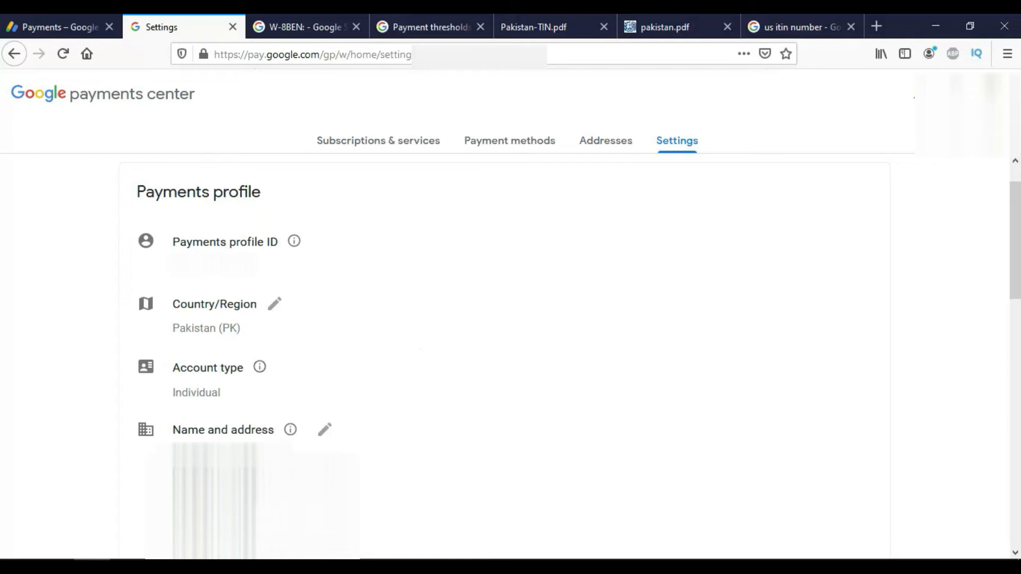
Step: Return to the W-8BEN form and submit the Address section to continue to the Tax treaty section
{"action": "left_click", "coordinate": [87, 20]}
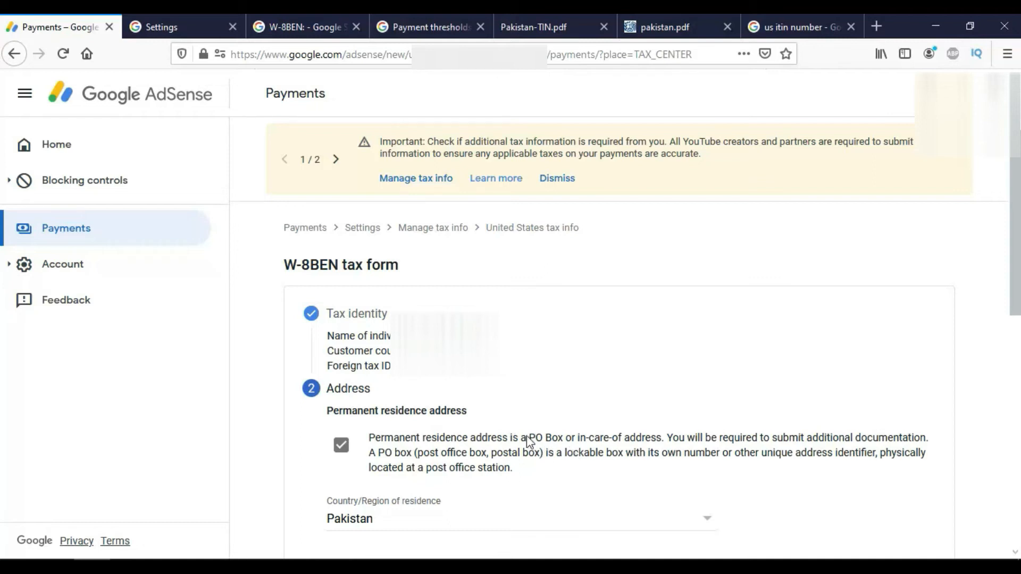
{"action": "scroll", "coordinate": [301, 532], "scroll_direction": "down", "scroll_amount": 7}
{"action": "left_click", "coordinate": [444, 407]}
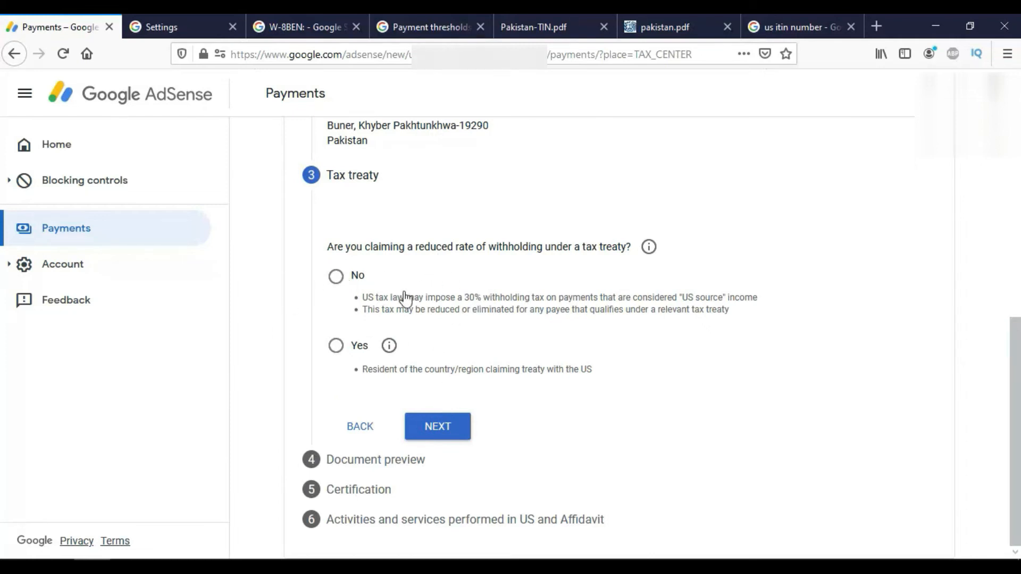
Step: Review the table of articles and Article XII (Professors or Teachers) in the IRS Taxation Convention with Pakistan document
{"action": "left_click", "coordinate": [683, 16]}
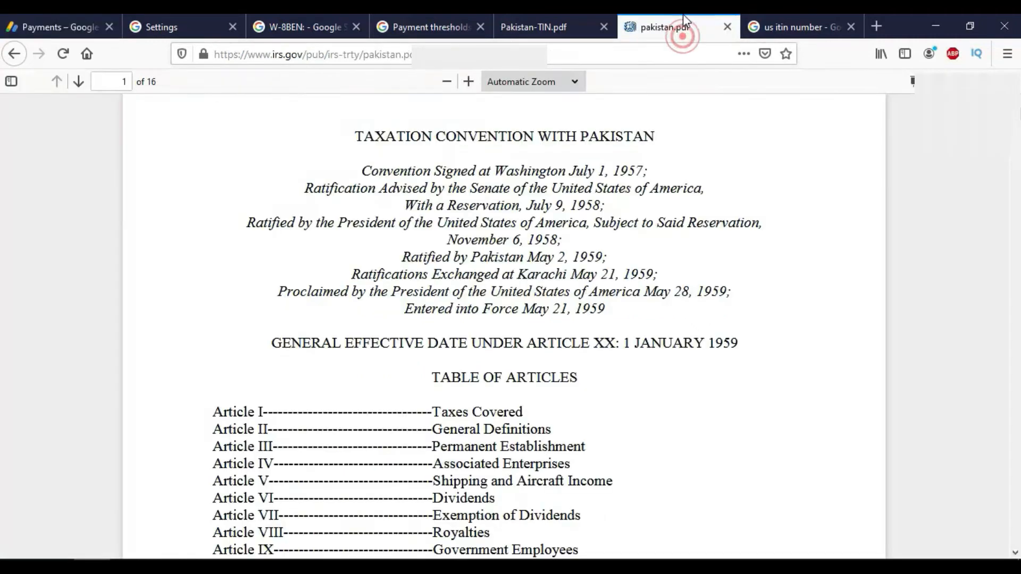
{"action": "scroll", "coordinate": [520, 170], "scroll_direction": "up", "scroll_amount": 2}
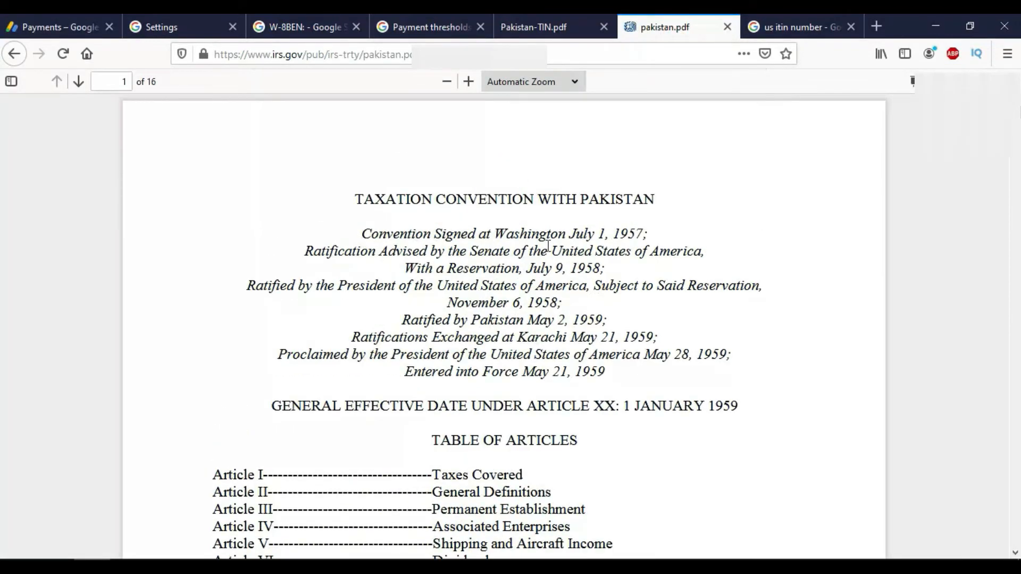
{"action": "scroll", "coordinate": [548, 246], "scroll_direction": "down", "scroll_amount": 4}
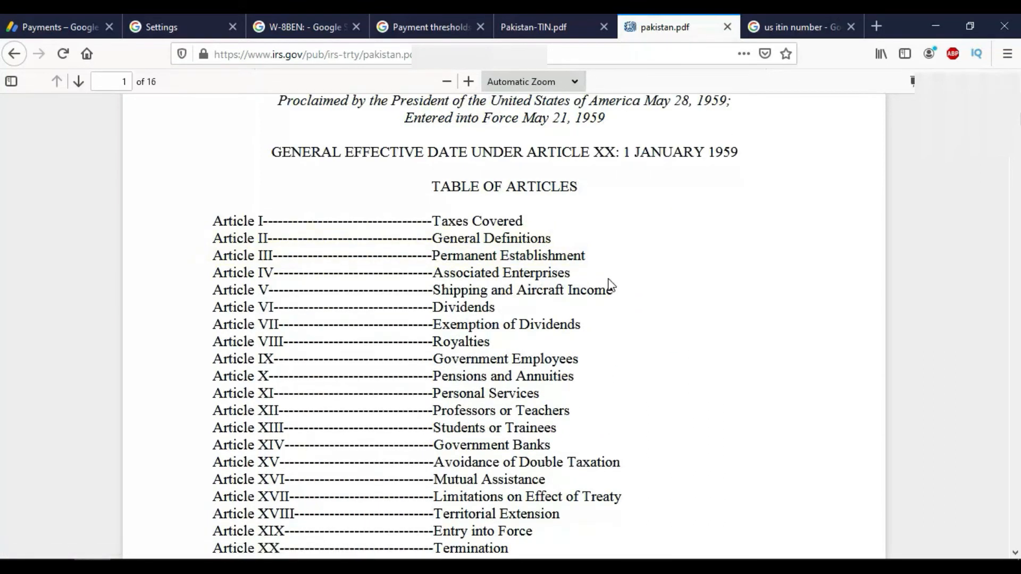
{"action": "scroll", "coordinate": [610, 285], "scroll_direction": "down", "scroll_amount": 2}
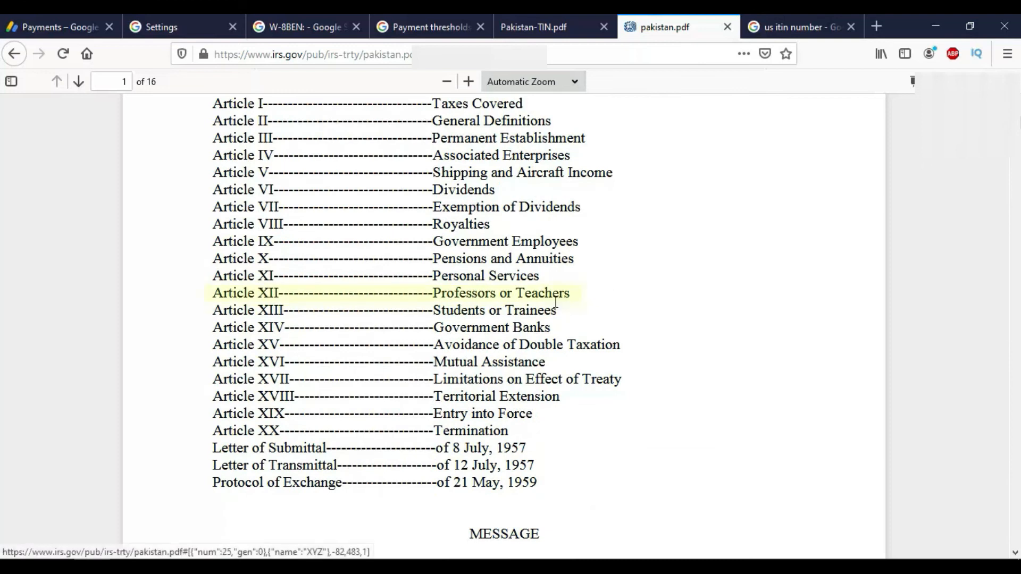
{"action": "left_click", "coordinate": [556, 295]}
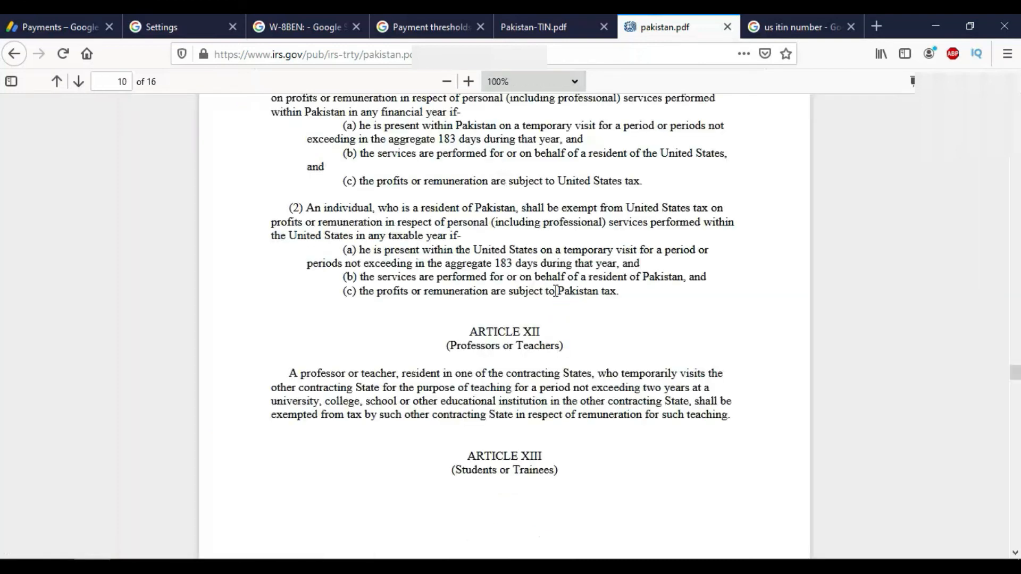
{"action": "scroll", "coordinate": [556, 291], "scroll_direction": "up", "scroll_amount": 2}
{"action": "scroll", "coordinate": [556, 294], "scroll_direction": "up", "scroll_amount": 20}
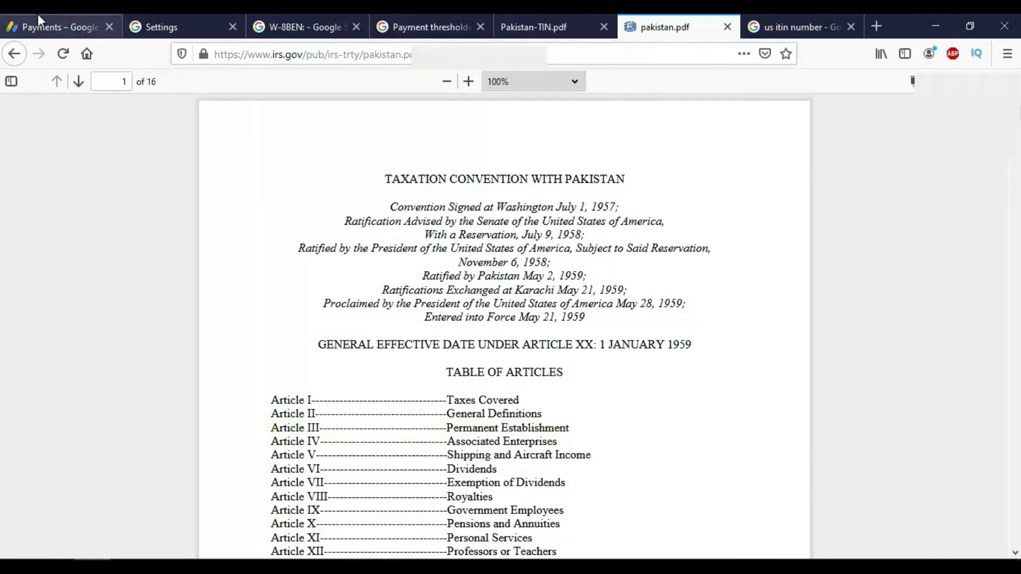
Step: In the AdSense tax form, claim a reduced withholding rate under a tax treaty as a resident of the claiming country, Pakistan
{"action": "key", "text": "ctrl+0"}
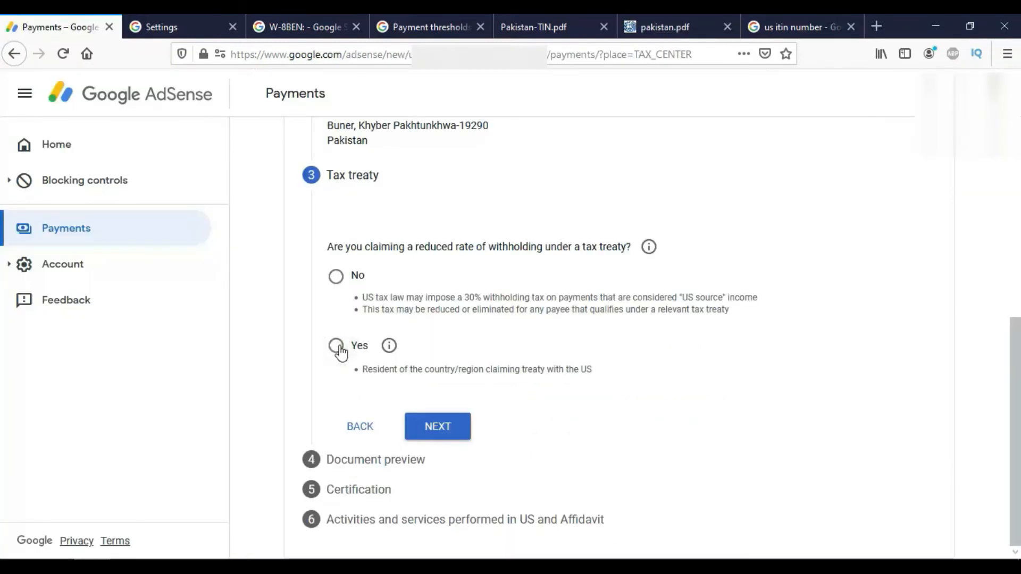
{"action": "left_click", "coordinate": [337, 346]}
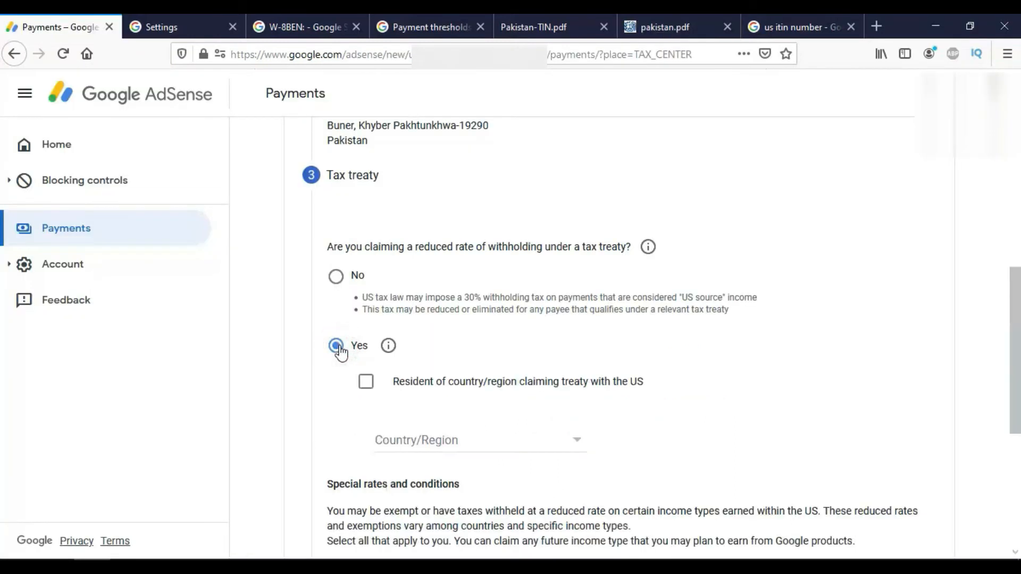
{"action": "left_click", "coordinate": [366, 384]}
{"action": "left_click", "coordinate": [473, 445]}
{"action": "key", "text": "p"}
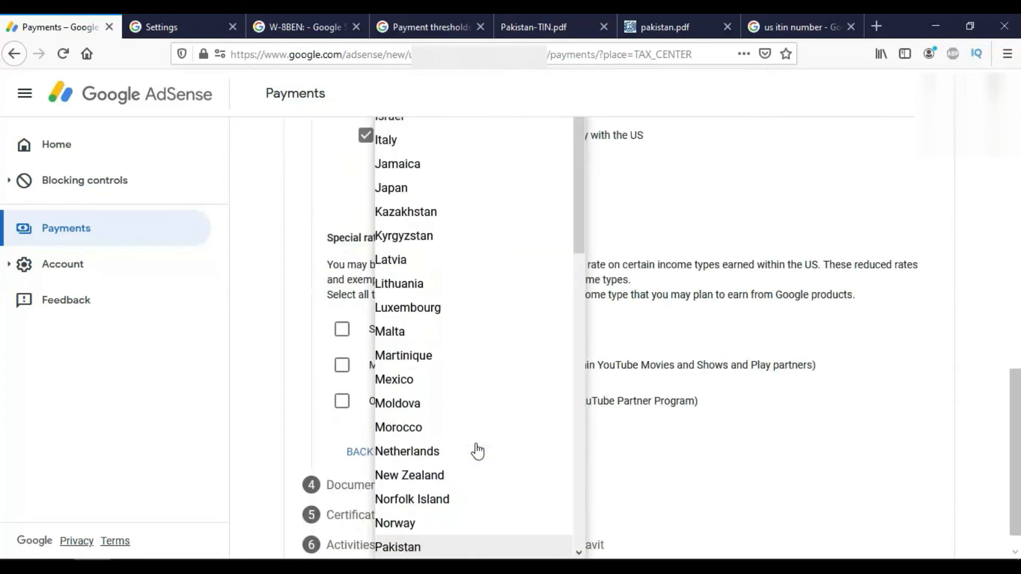
{"action": "key", "text": "i"}
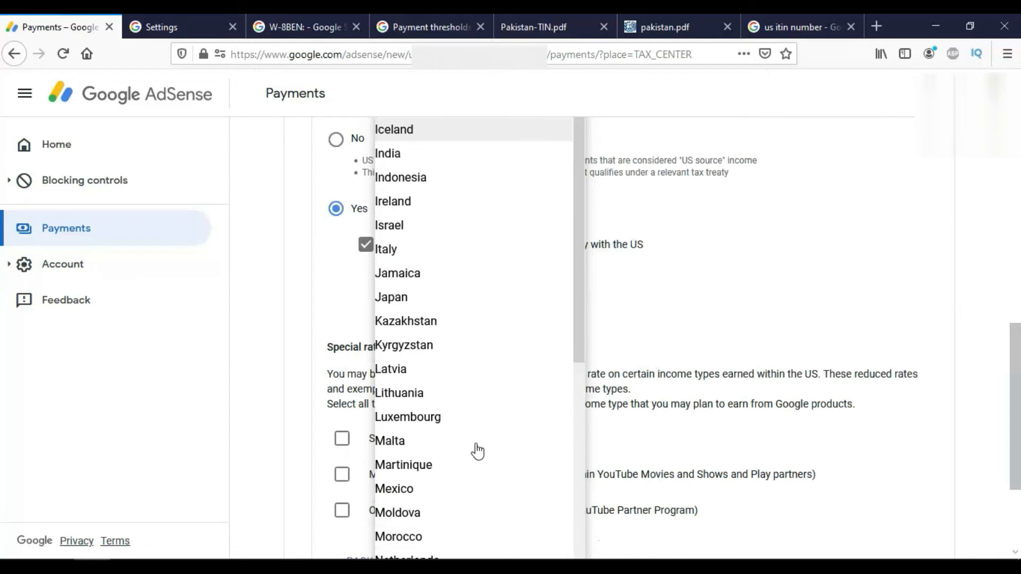
{"action": "key", "text": "i"}
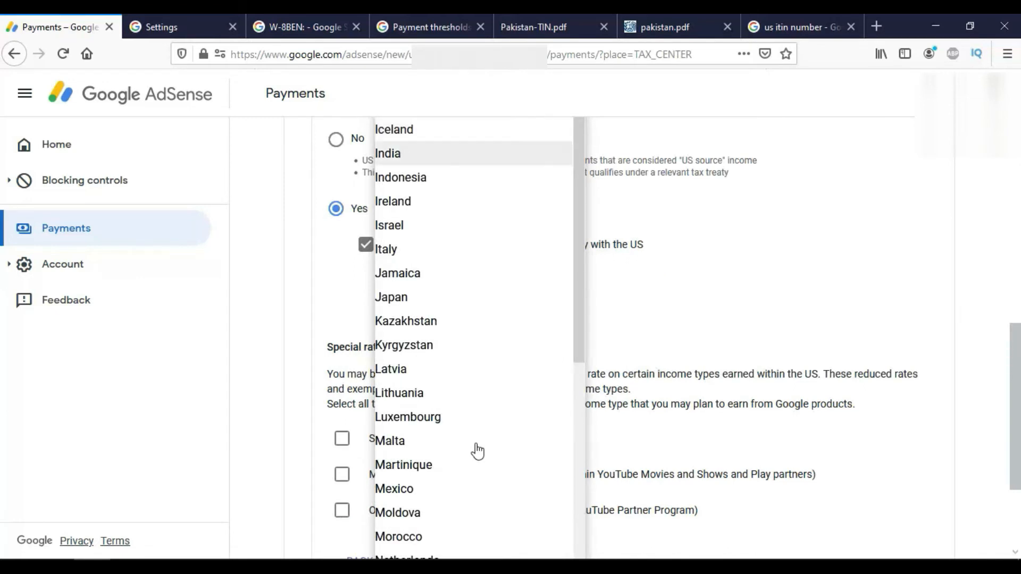
{"action": "key", "text": "p"}
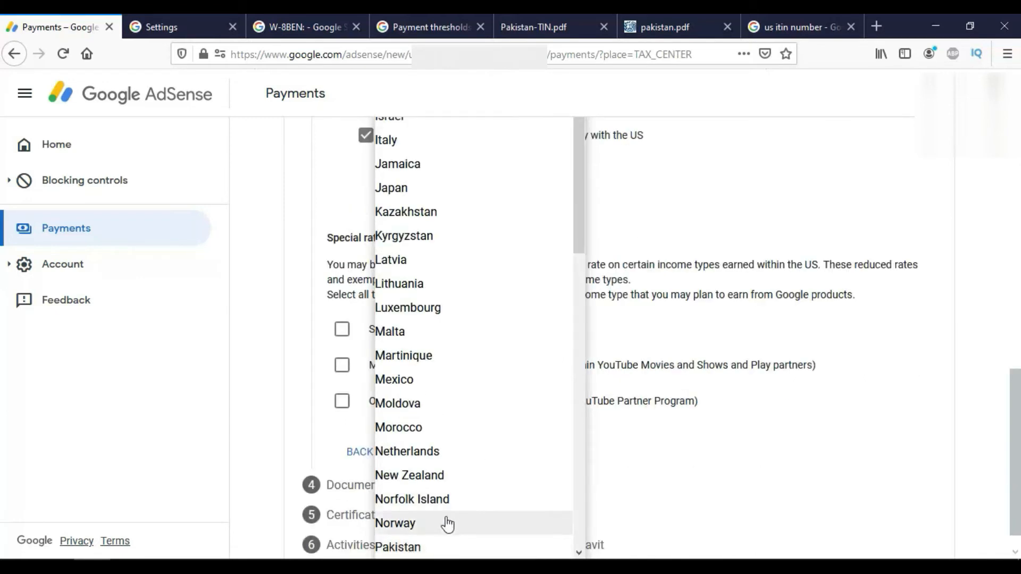
{"action": "left_click", "coordinate": [435, 548]}
{"action": "left_click", "coordinate": [437, 548]}
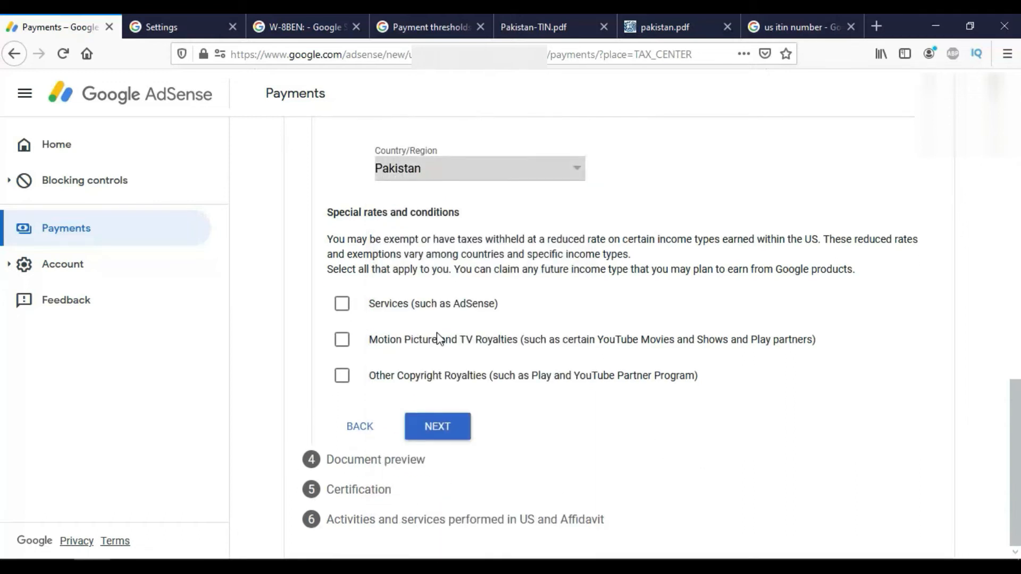
Step: Include Services (such as AdSense) under the special rates and choose Article 3 and paragraph 2 for it
{"action": "scroll", "coordinate": [437, 339], "scroll_direction": "up", "scroll_amount": 3}
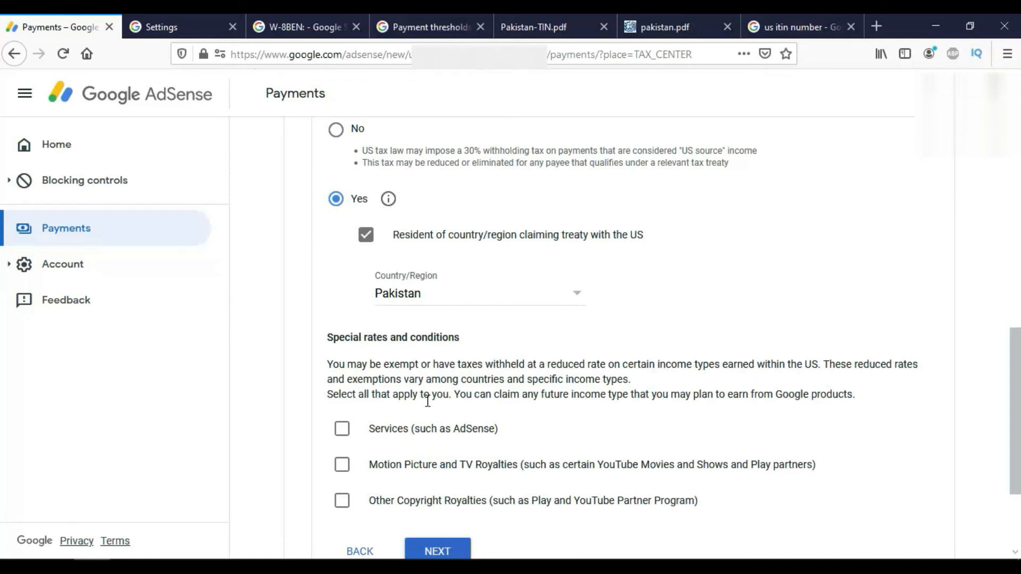
{"action": "scroll", "coordinate": [528, 399], "scroll_direction": "down", "scroll_amount": 1}
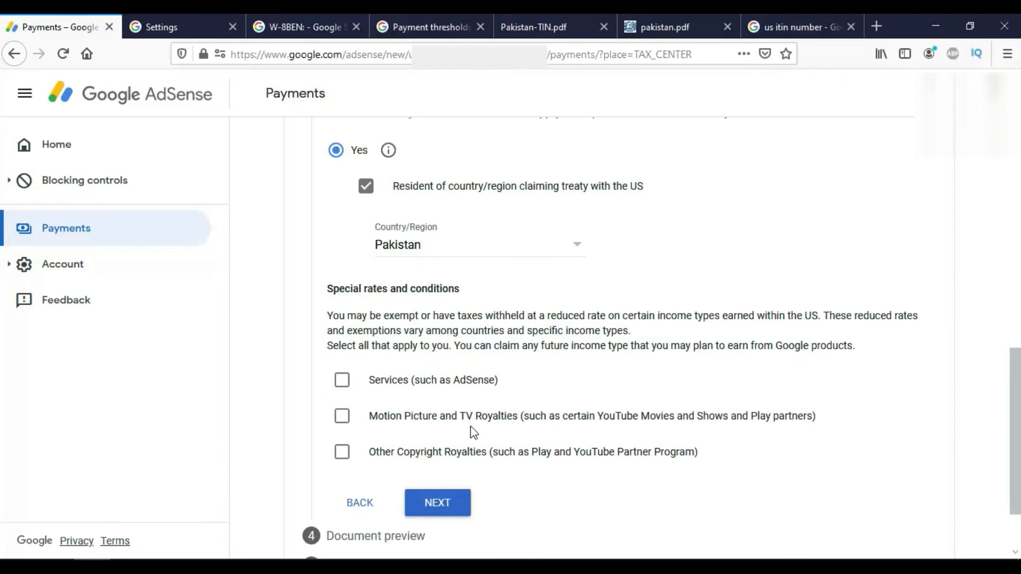
{"action": "scroll", "coordinate": [473, 433], "scroll_direction": "down", "scroll_amount": 2}
{"action": "left_click", "coordinate": [318, 286]}
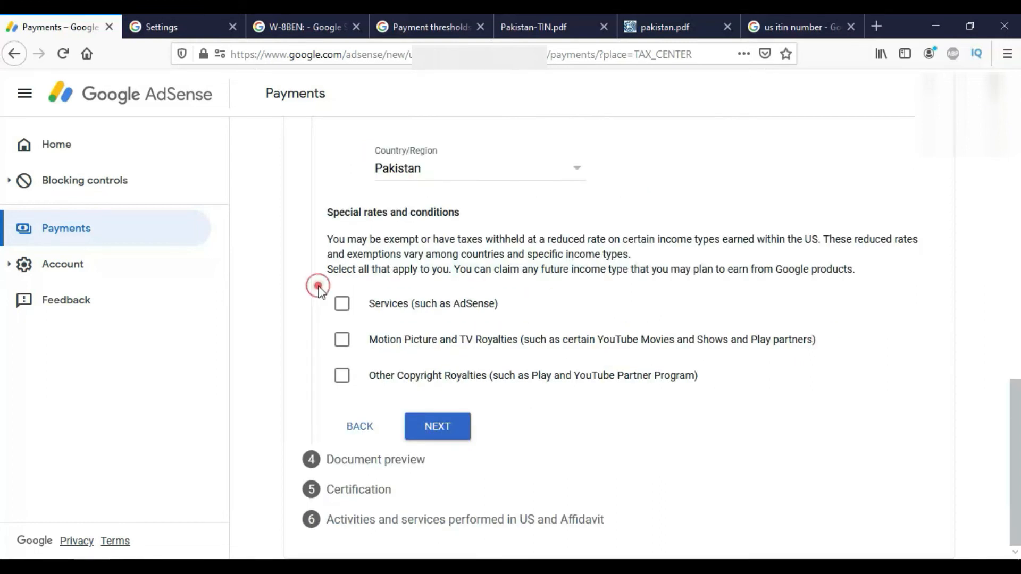
{"action": "left_click", "coordinate": [341, 305]}
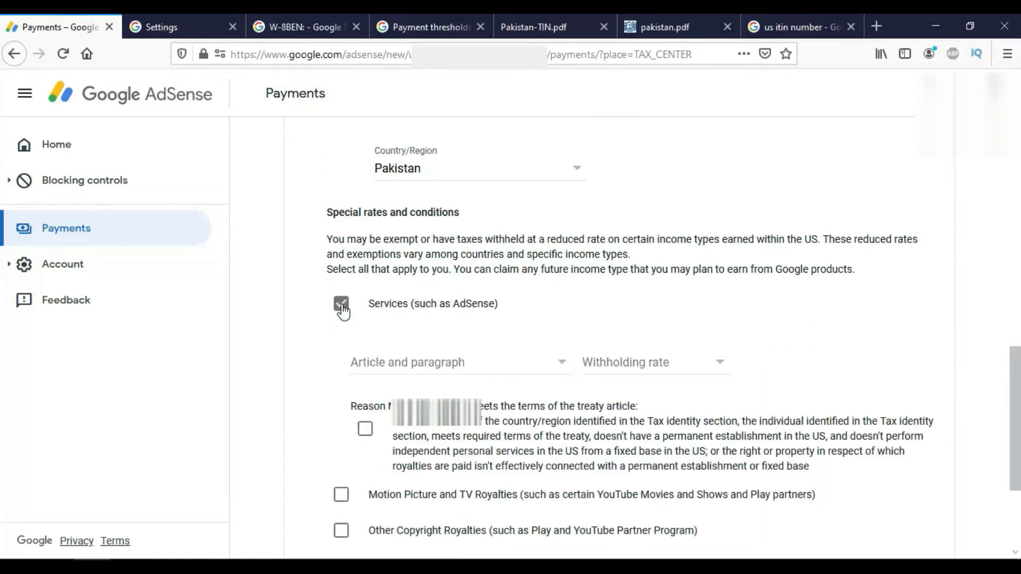
{"action": "left_click", "coordinate": [457, 370]}
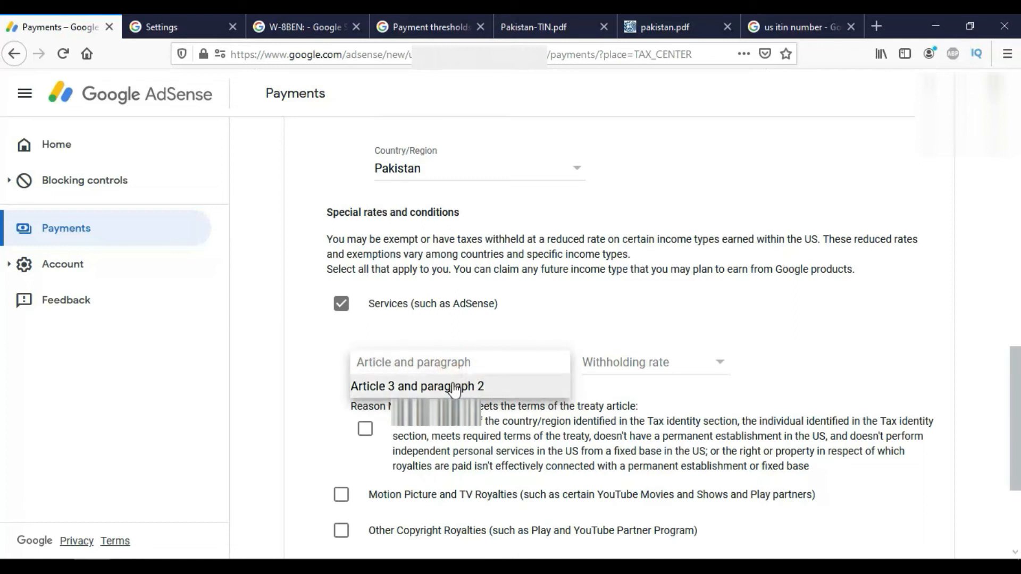
{"action": "left_click", "coordinate": [454, 387]}
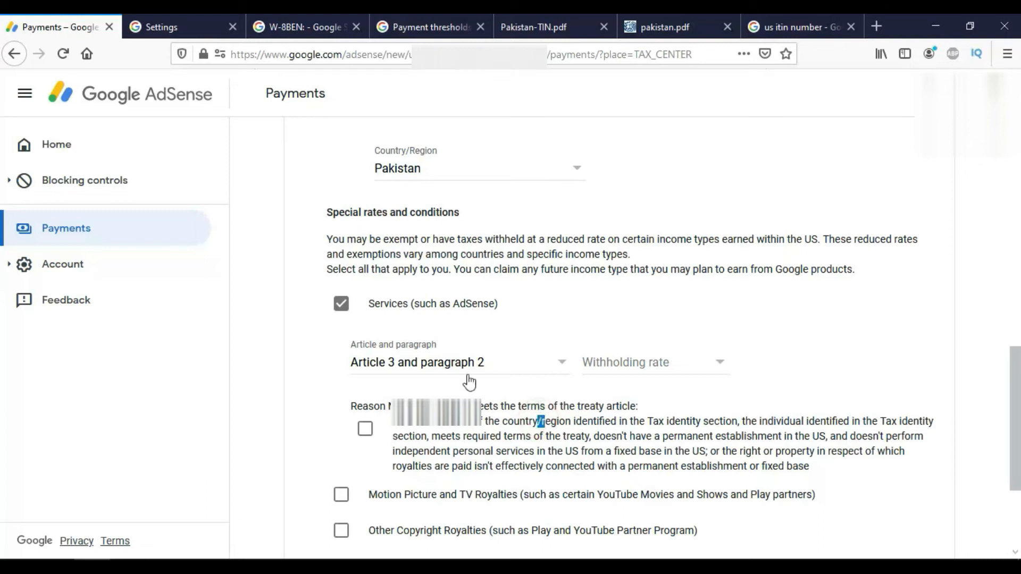
Step: Read Article III (Permanent Establishment), paragraph 2, in the IRS Pakistan tax convention and return to the AdSense form
{"action": "left_click", "coordinate": [579, 22]}
{"action": "left_click", "coordinate": [664, 26]}
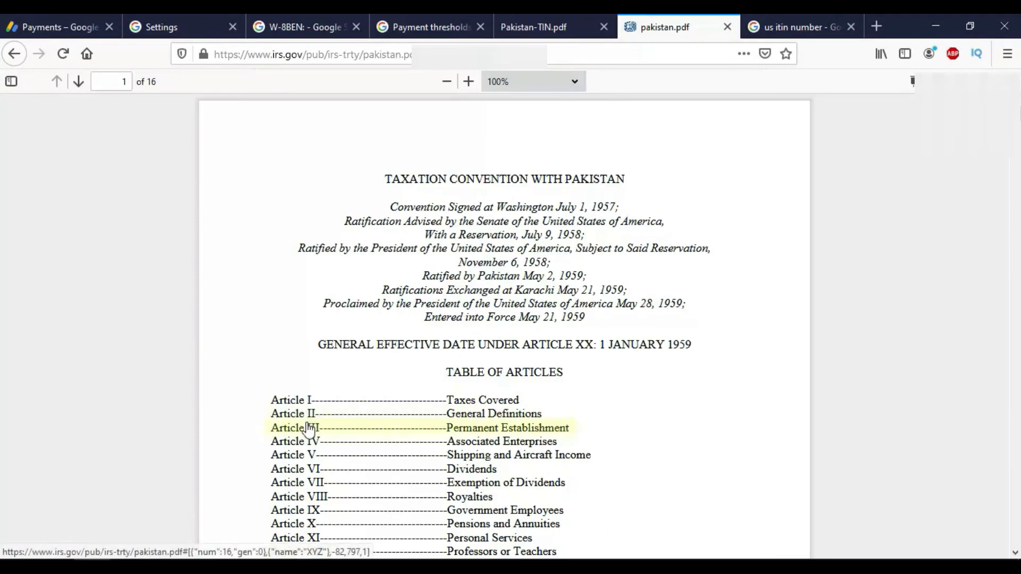
{"action": "left_click", "coordinate": [310, 428]}
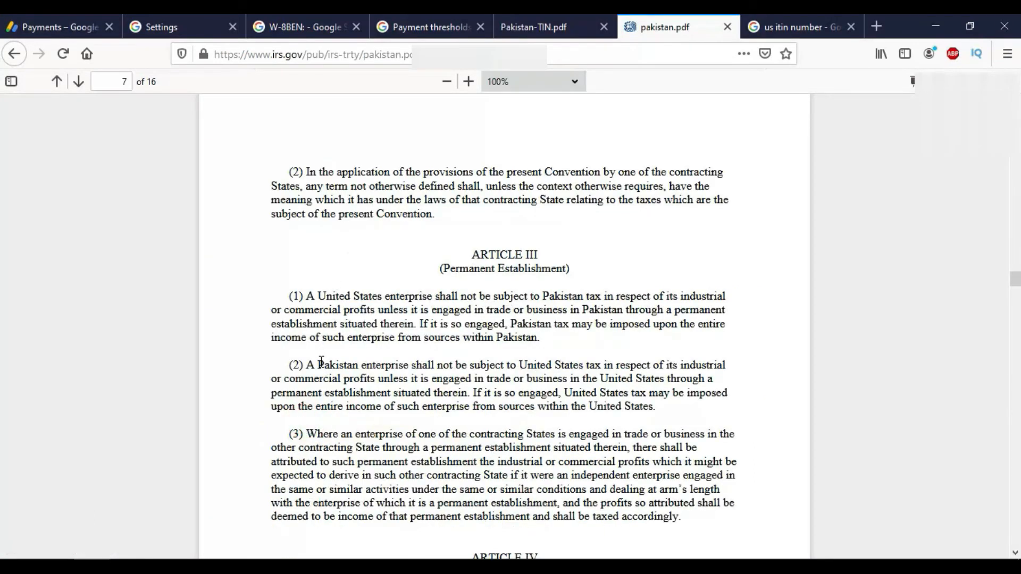
{"action": "left_click_drag", "start_coordinate": [318, 365], "coordinate": [655, 407]}
{"action": "left_click", "coordinate": [41, 34]}
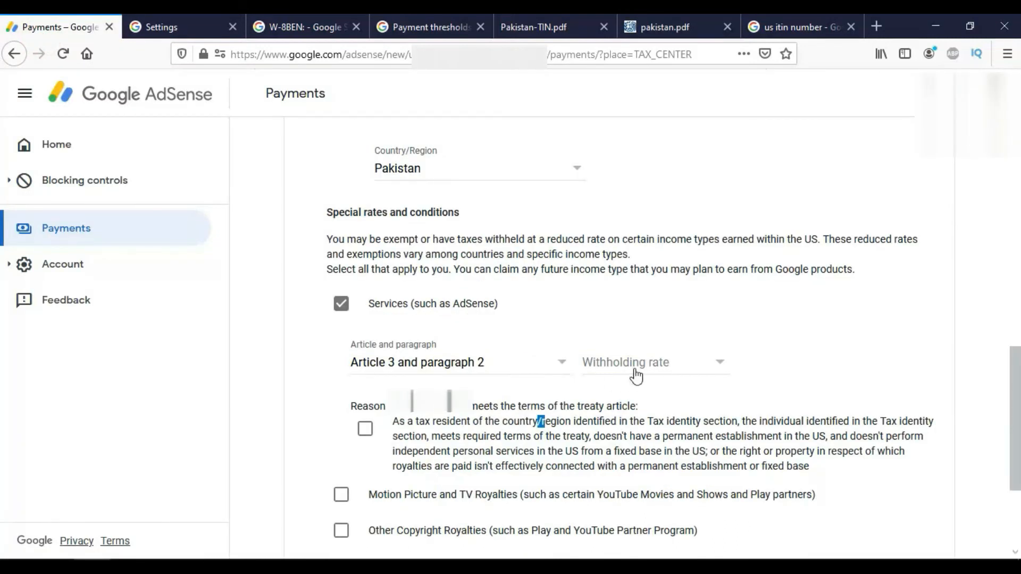
Step: Set the Services withholding rate to 0% (Reduced treaty rate) and confirm the reason for meeting the treaty article's terms
{"action": "left_click", "coordinate": [605, 367]}
{"action": "left_click", "coordinate": [634, 390]}
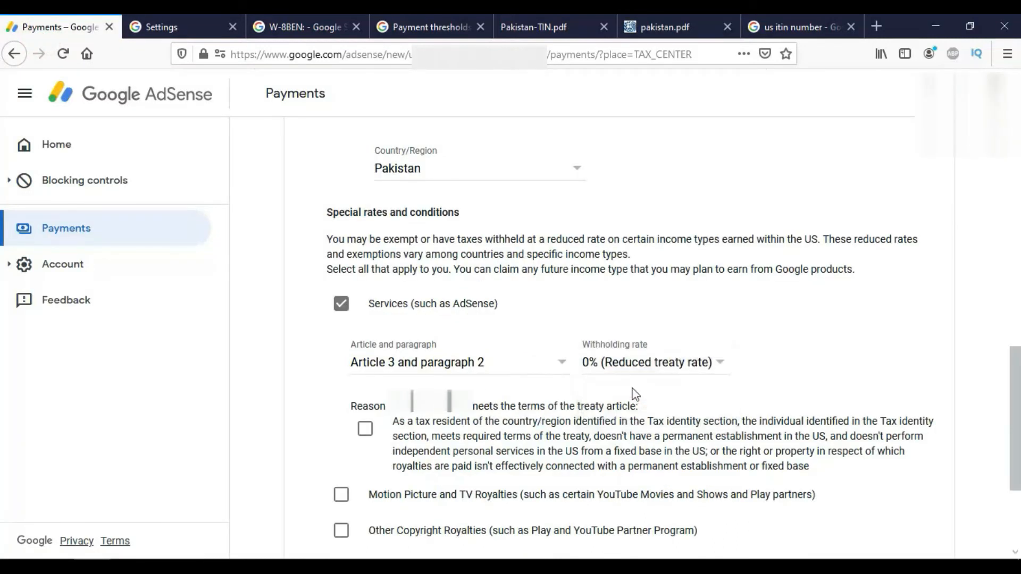
{"action": "left_click", "coordinate": [366, 429]}
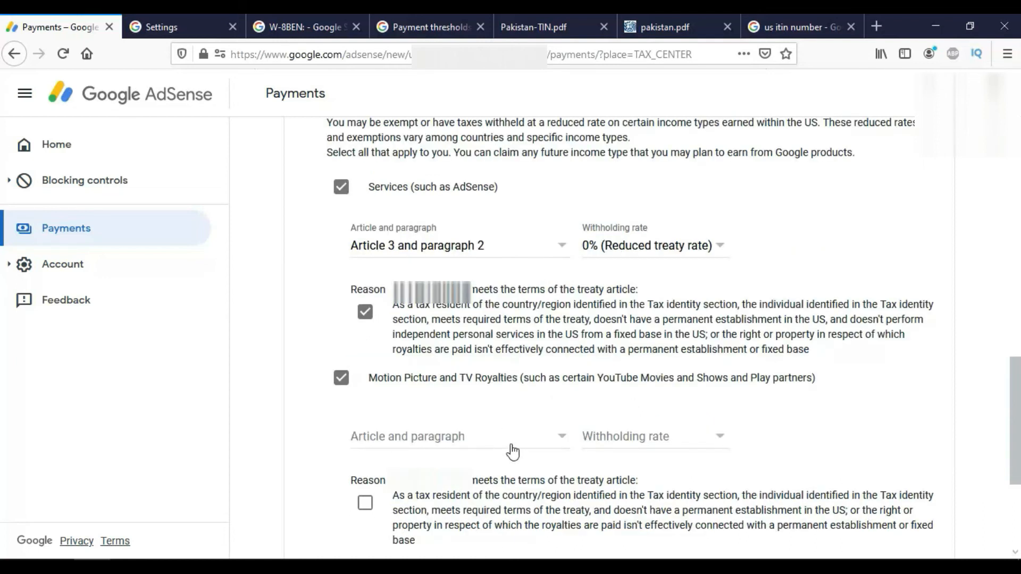
Step: For Motion Picture and TV Royalties, choose No treaty for this income type, the 30% default rate, and confirm the treaty reason
{"action": "left_click", "coordinate": [513, 452]}
{"action": "left_click", "coordinate": [508, 462]}
{"action": "left_click", "coordinate": [639, 446]}
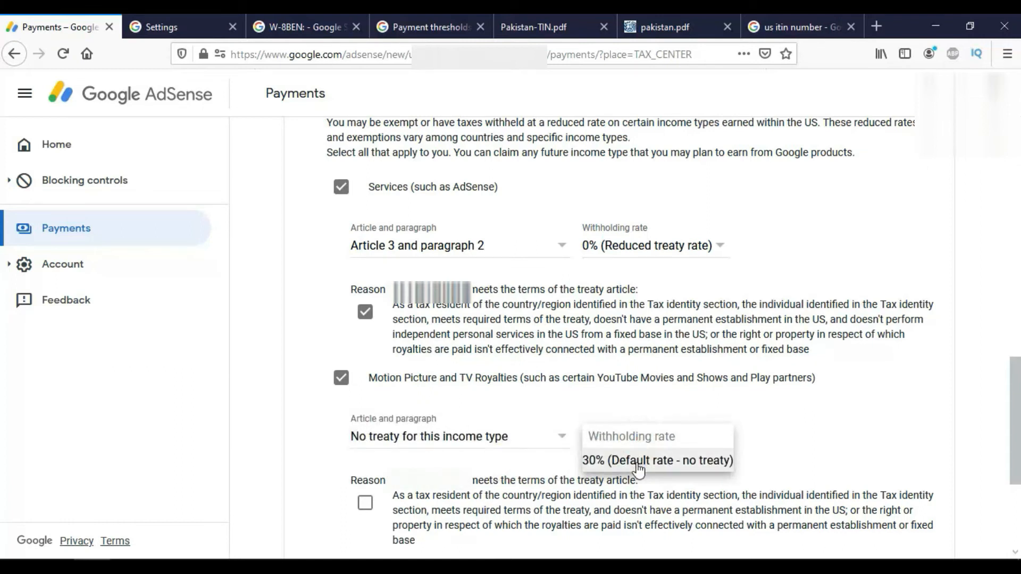
{"action": "left_click", "coordinate": [638, 463]}
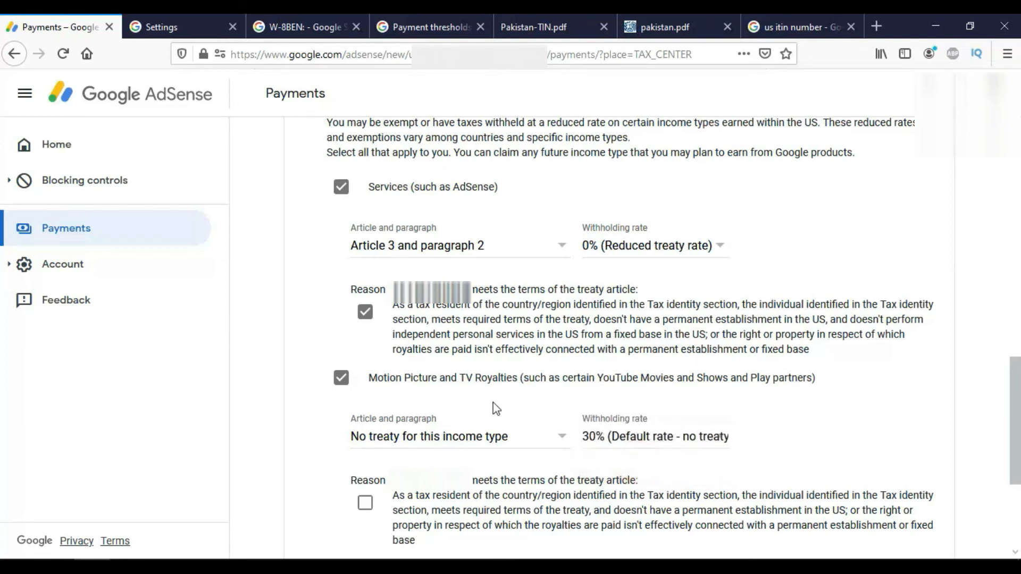
{"action": "scroll", "coordinate": [598, 391], "scroll_direction": "down", "scroll_amount": 3}
{"action": "left_click", "coordinate": [365, 420]}
{"action": "left_click", "coordinate": [364, 420]}
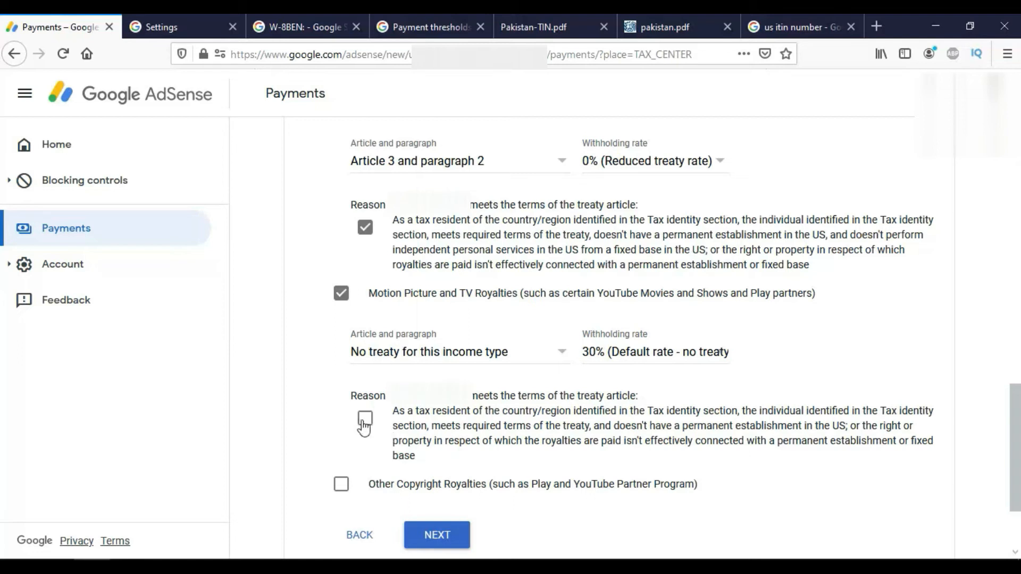
{"action": "left_click", "coordinate": [365, 423]}
{"action": "left_click", "coordinate": [364, 421]}
{"action": "left_click", "coordinate": [362, 424]}
{"action": "left_click", "coordinate": [363, 420]}
Step: Include Other Copyright Royalties (such as Play and YouTube Partner Program) and choose Article 8 and paragraph 1 for it
{"action": "scroll", "coordinate": [346, 404], "scroll_direction": "down", "scroll_amount": 2}
{"action": "left_click", "coordinate": [338, 382]}
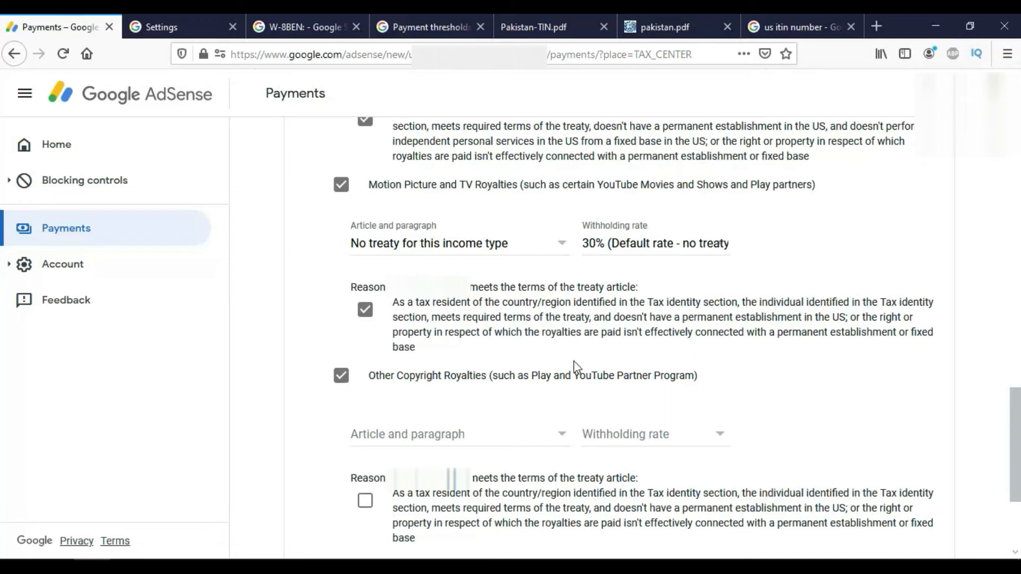
{"action": "left_click", "coordinate": [487, 432]}
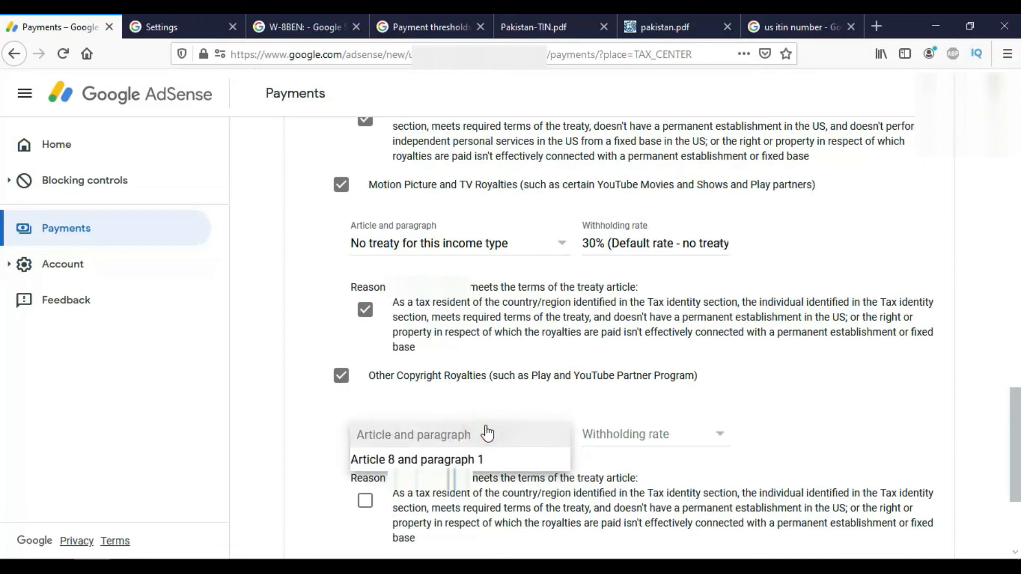
{"action": "left_click", "coordinate": [464, 461]}
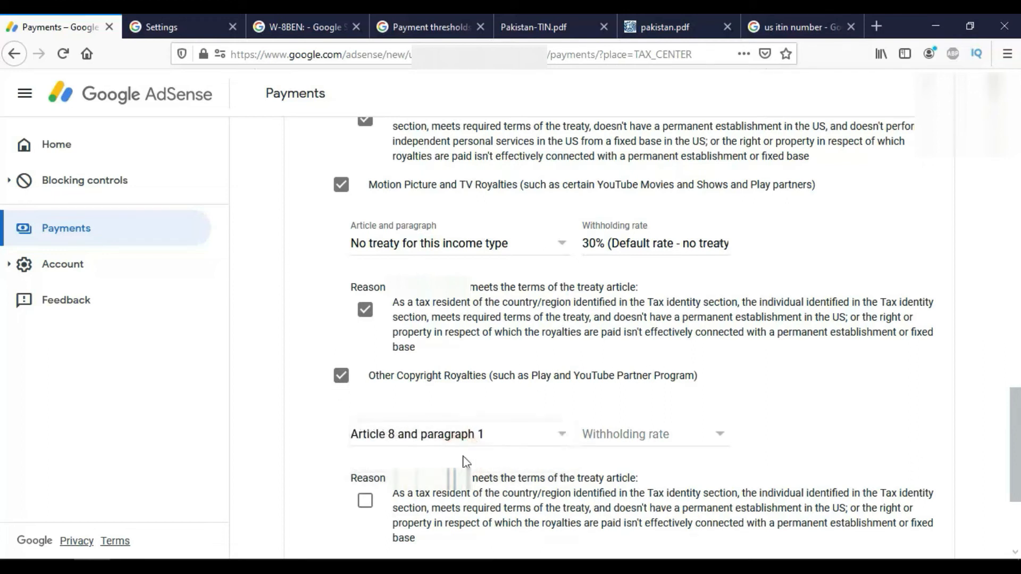
Step: Check the article chosen for copyright royalties in the IRS Pakistan tax convention and return to the AdSense form
{"action": "left_click", "coordinate": [680, 18]}
{"action": "left_click_drag", "start_coordinate": [496, 349], "coordinate": [657, 394]}
{"action": "left_click", "coordinate": [24, 29]}
Step: Set the Other Copyright Royalties withholding rate to 0% (Reduced treaty rate) and confirm its treaty reason
{"action": "left_click", "coordinate": [701, 437]}
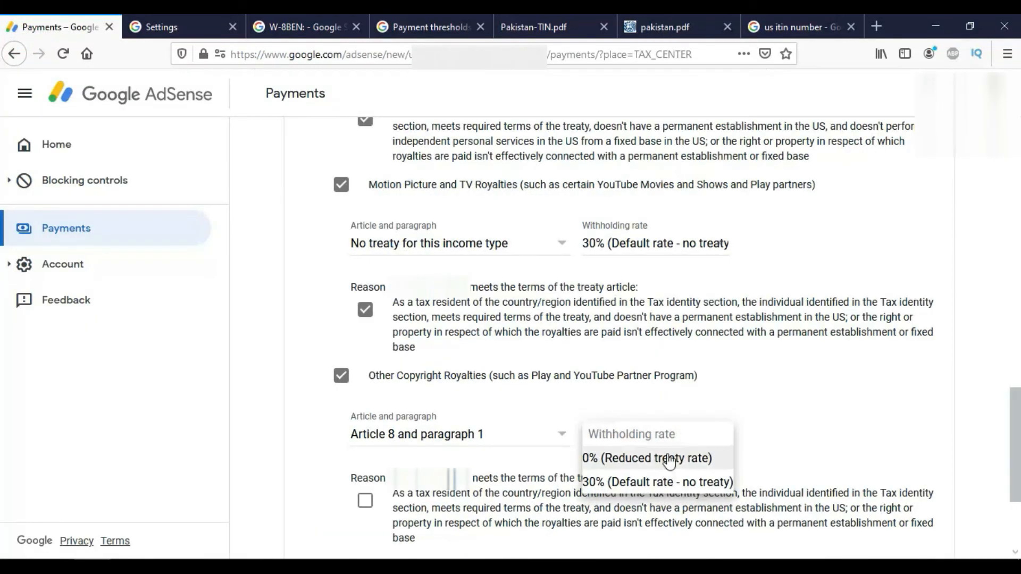
{"action": "left_click", "coordinate": [669, 460]}
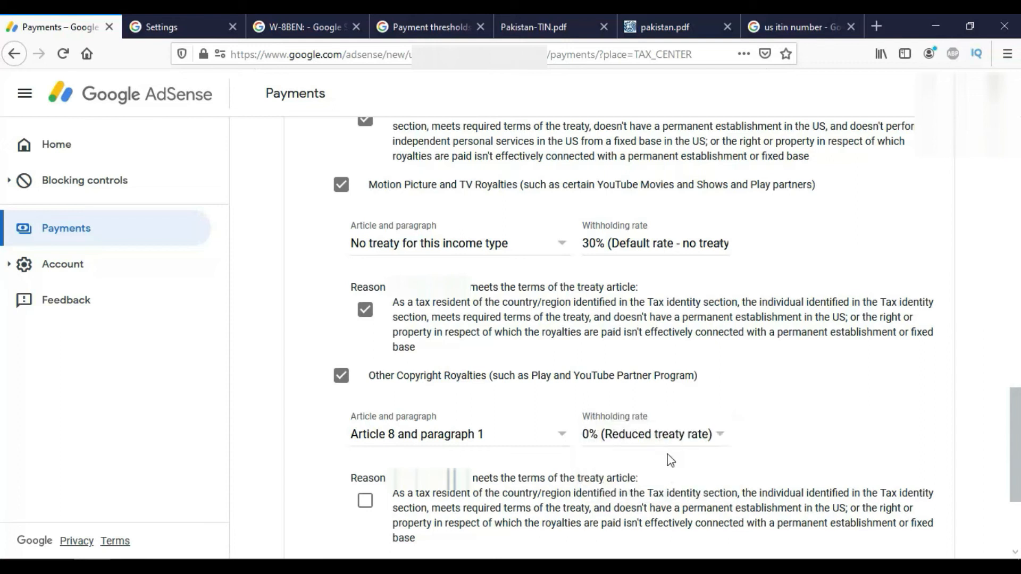
{"action": "left_click", "coordinate": [366, 501]}
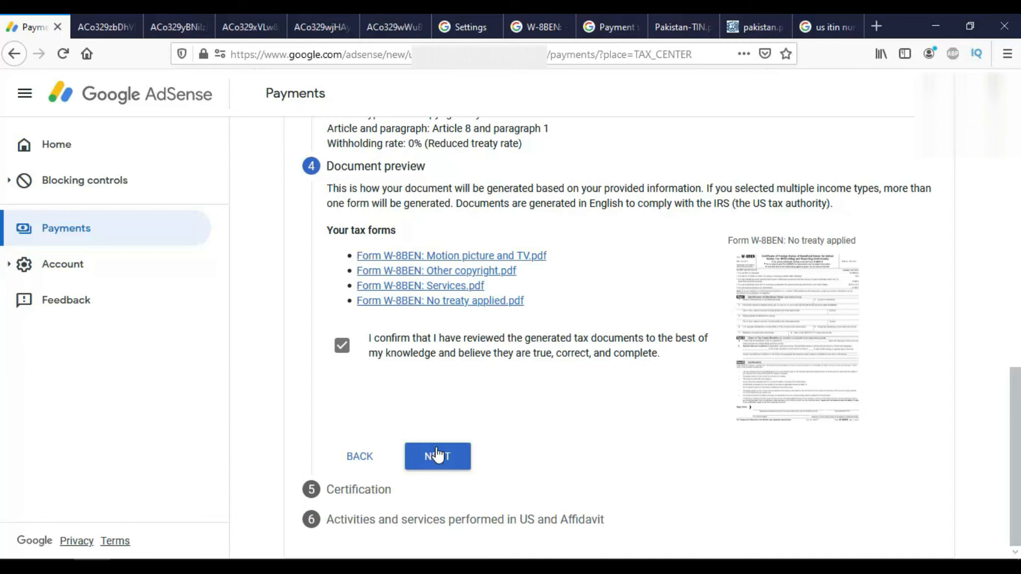
Step: Continue past the Document preview and complete the Certification as the person listed in the signature section, acting on one's own behalf
{"action": "left_click", "coordinate": [436, 455]}
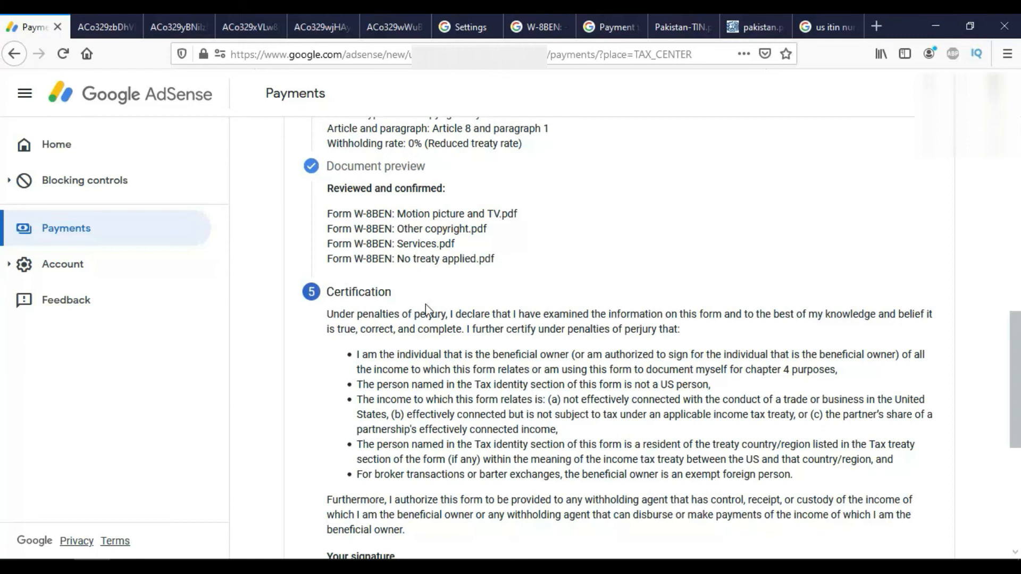
{"action": "scroll", "coordinate": [425, 307], "scroll_direction": "down", "scroll_amount": 2}
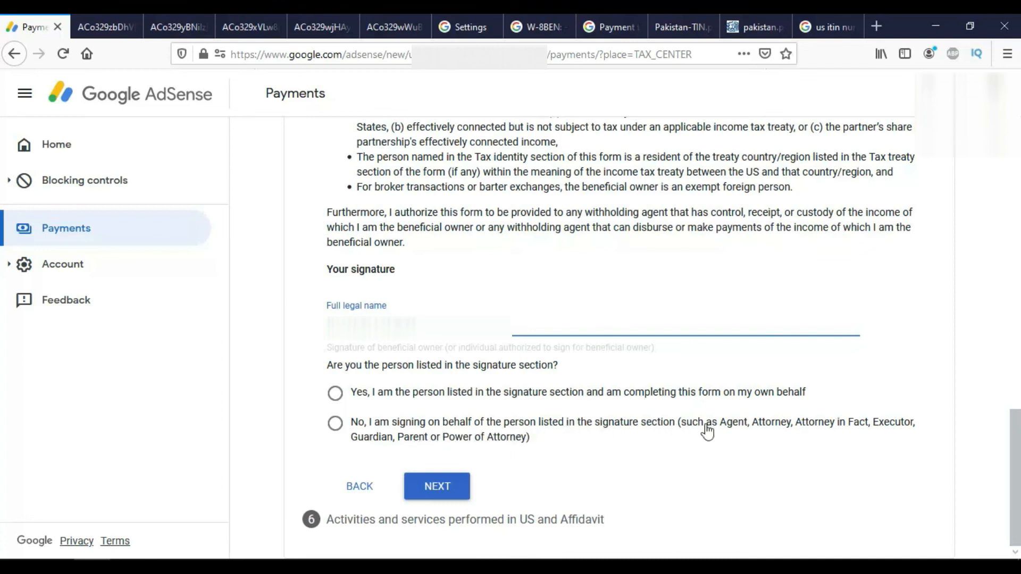
{"action": "left_click", "coordinate": [336, 394]}
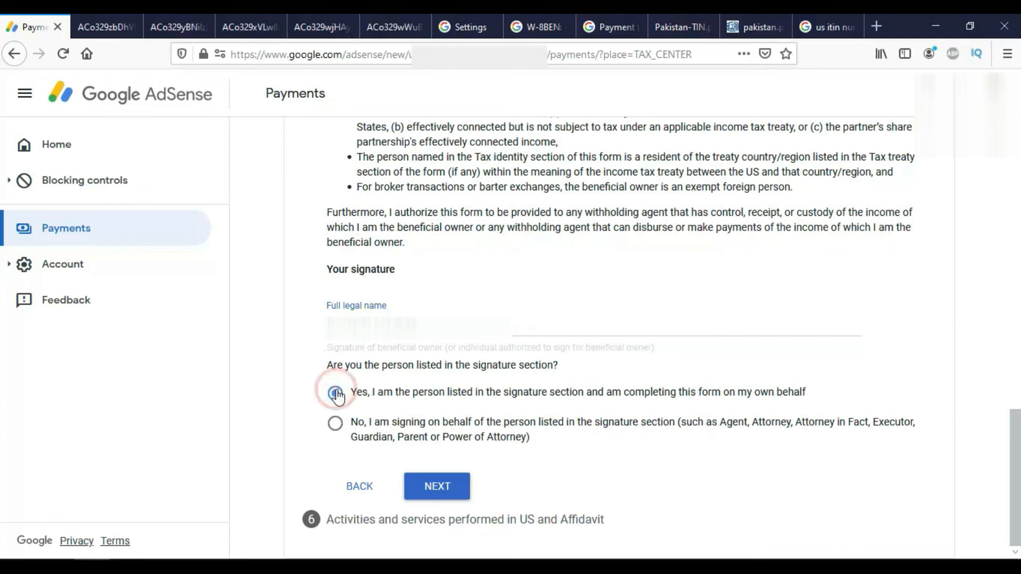
{"action": "left_click", "coordinate": [462, 489]}
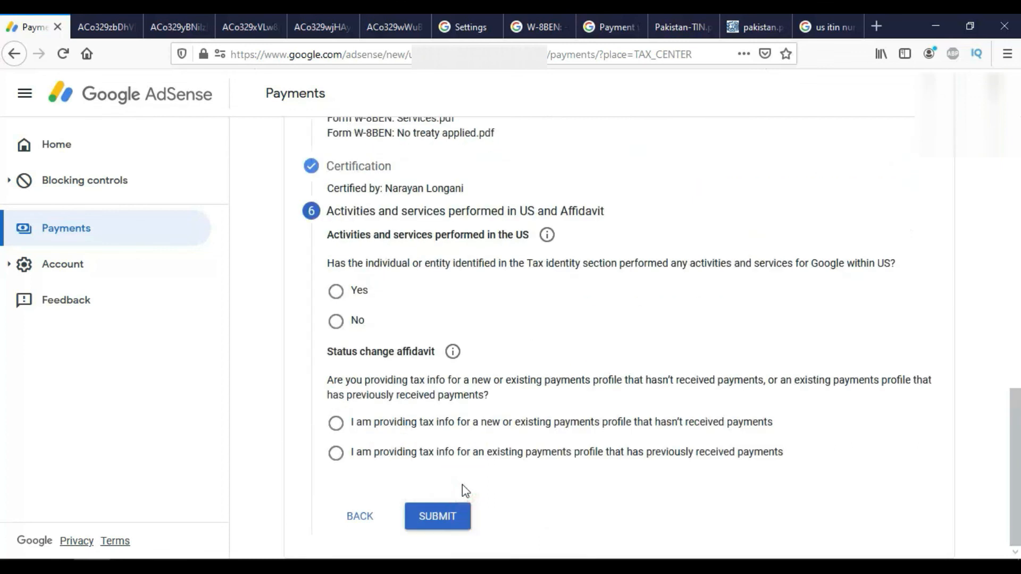